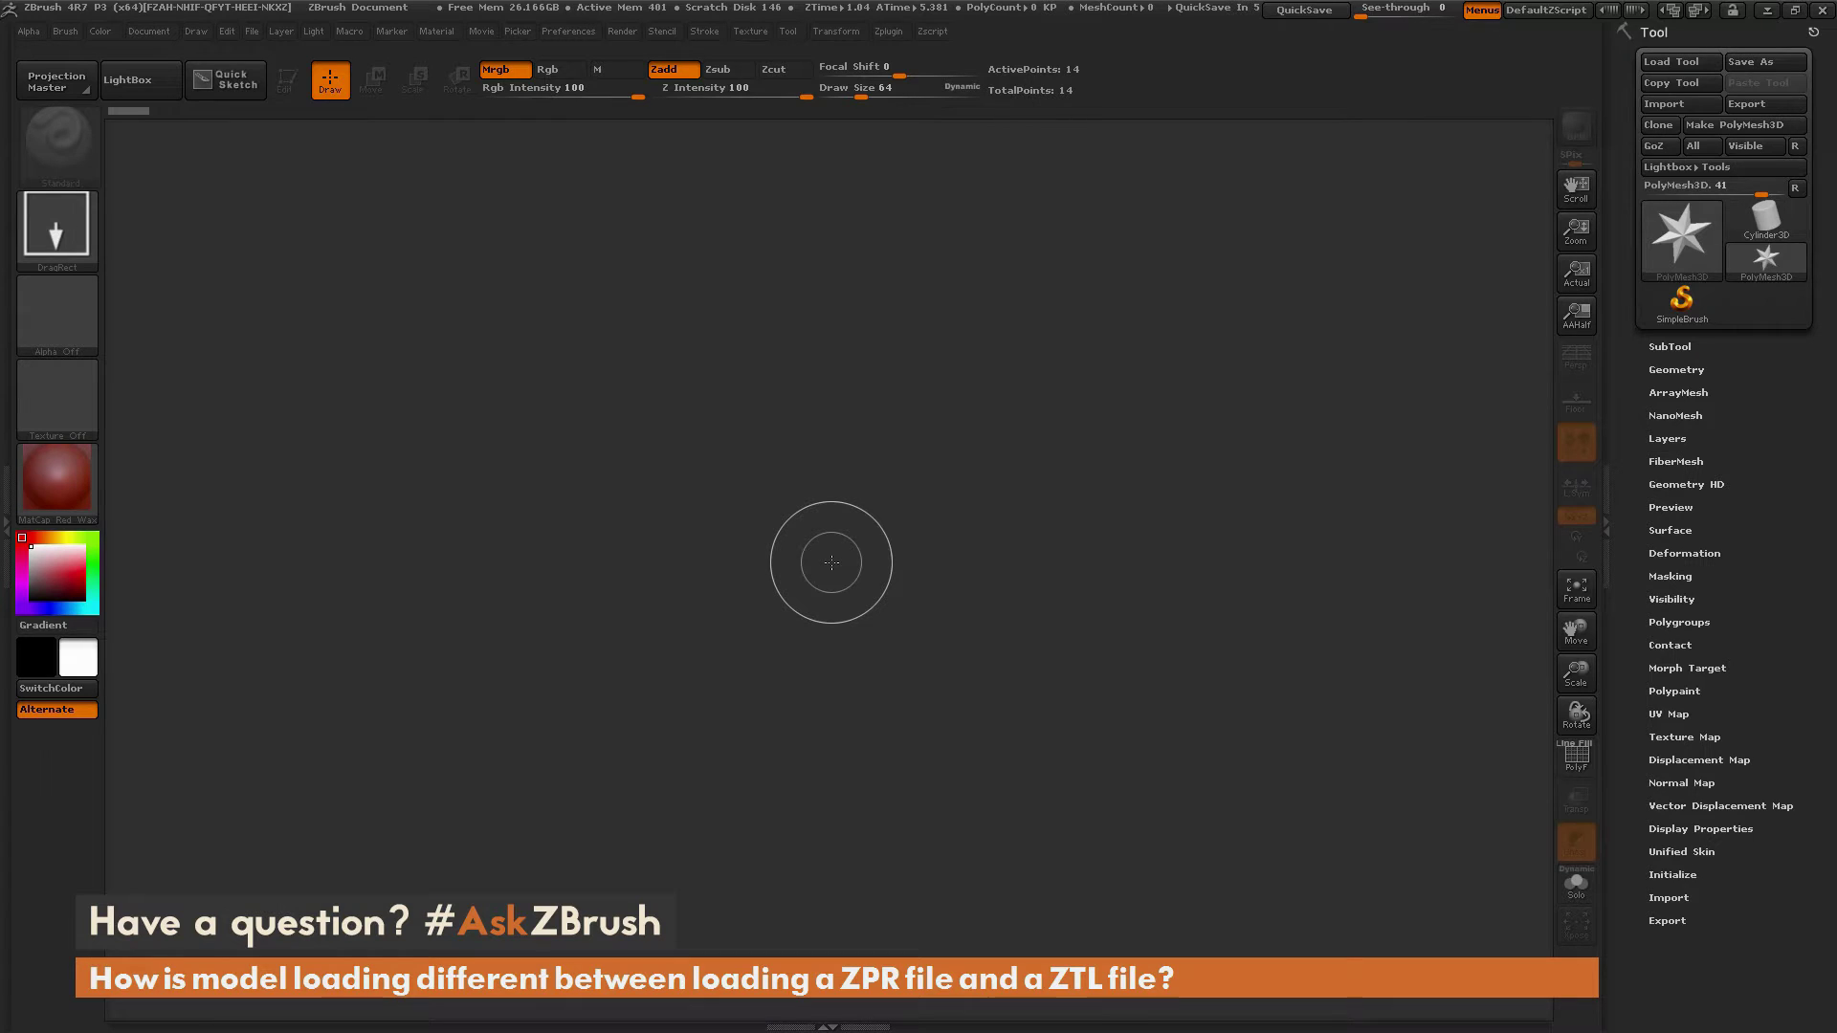
Step: Load Dog.ZTL from LightBox as the current tool
left_click(134, 84)
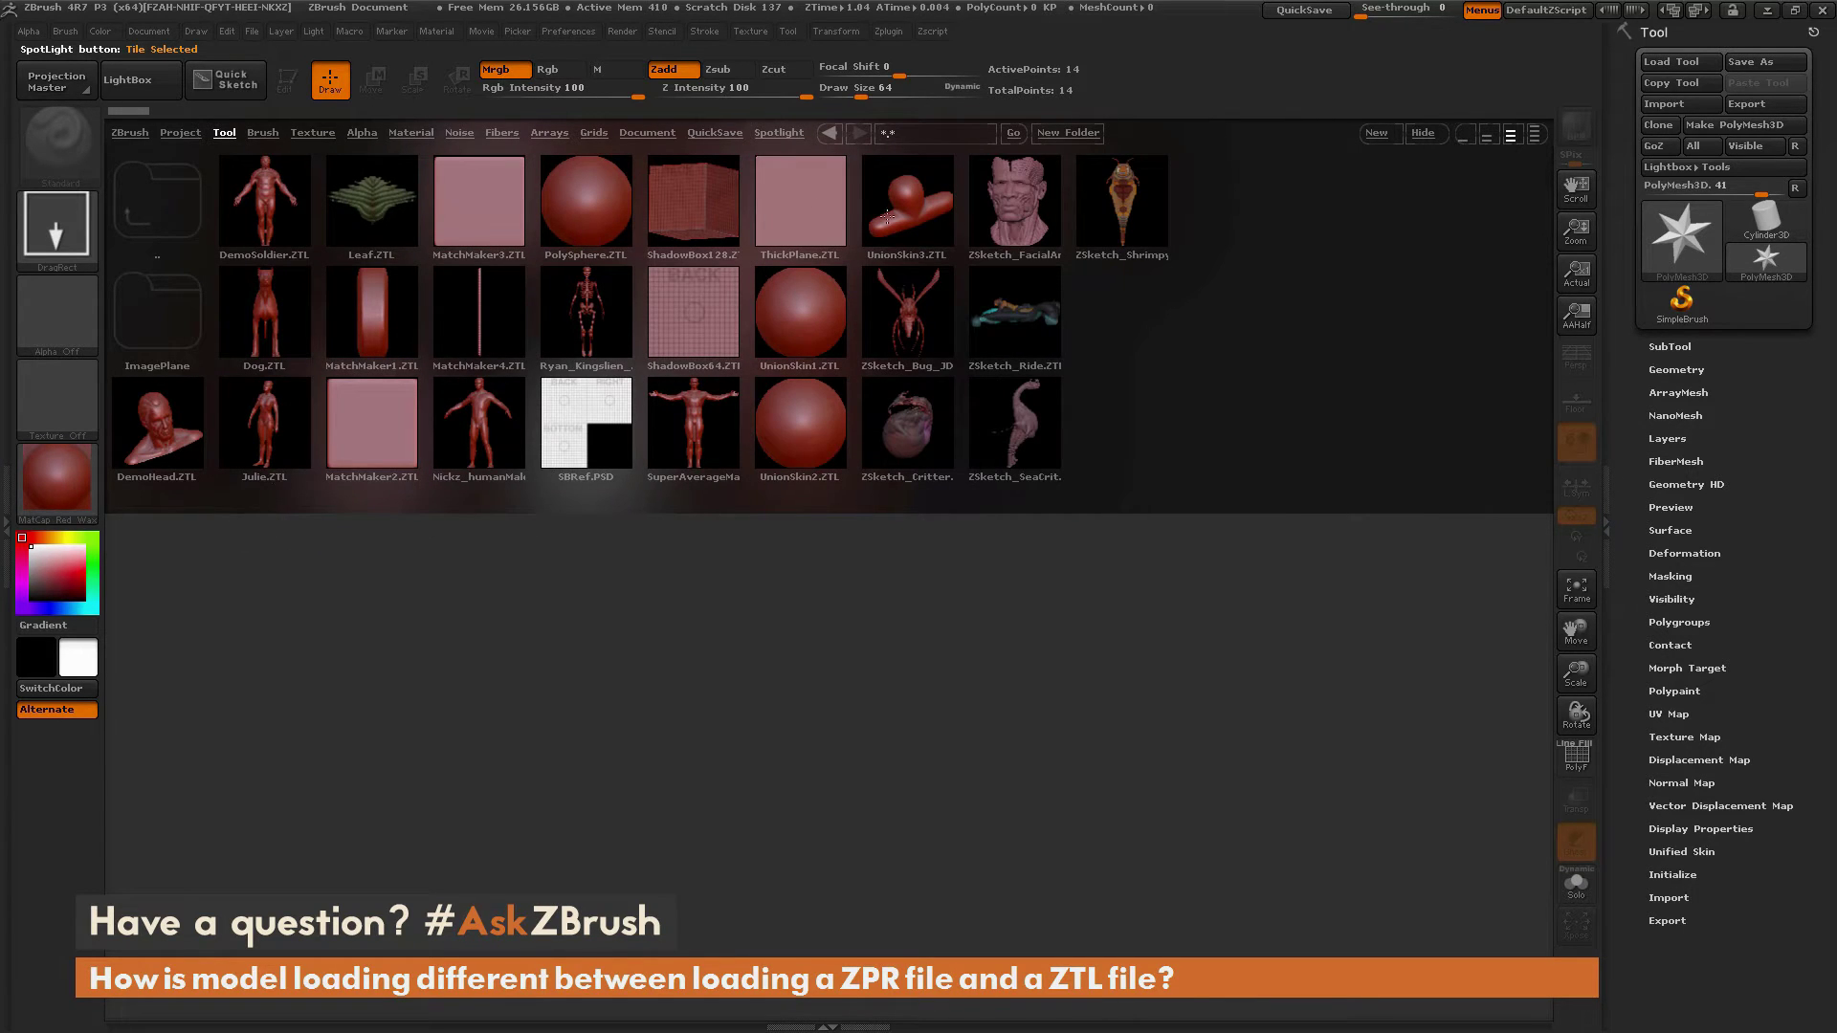
double_click(268, 327)
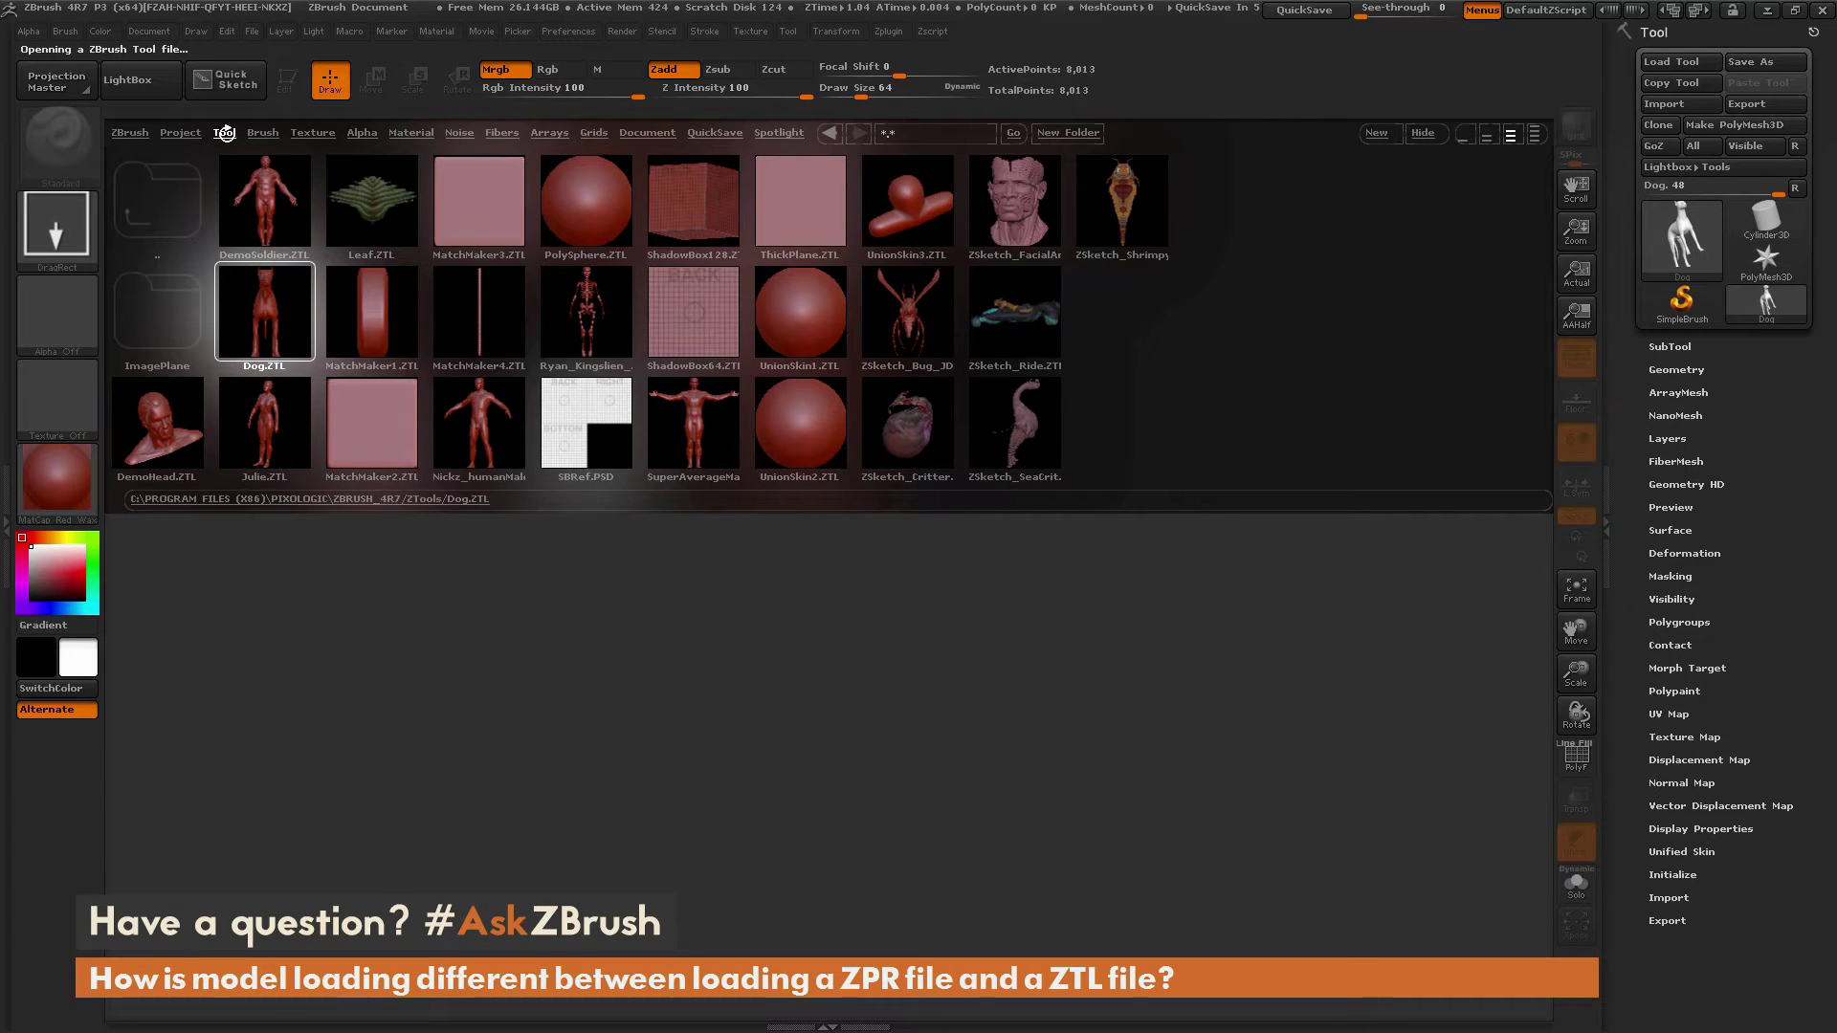
left_click(159, 90)
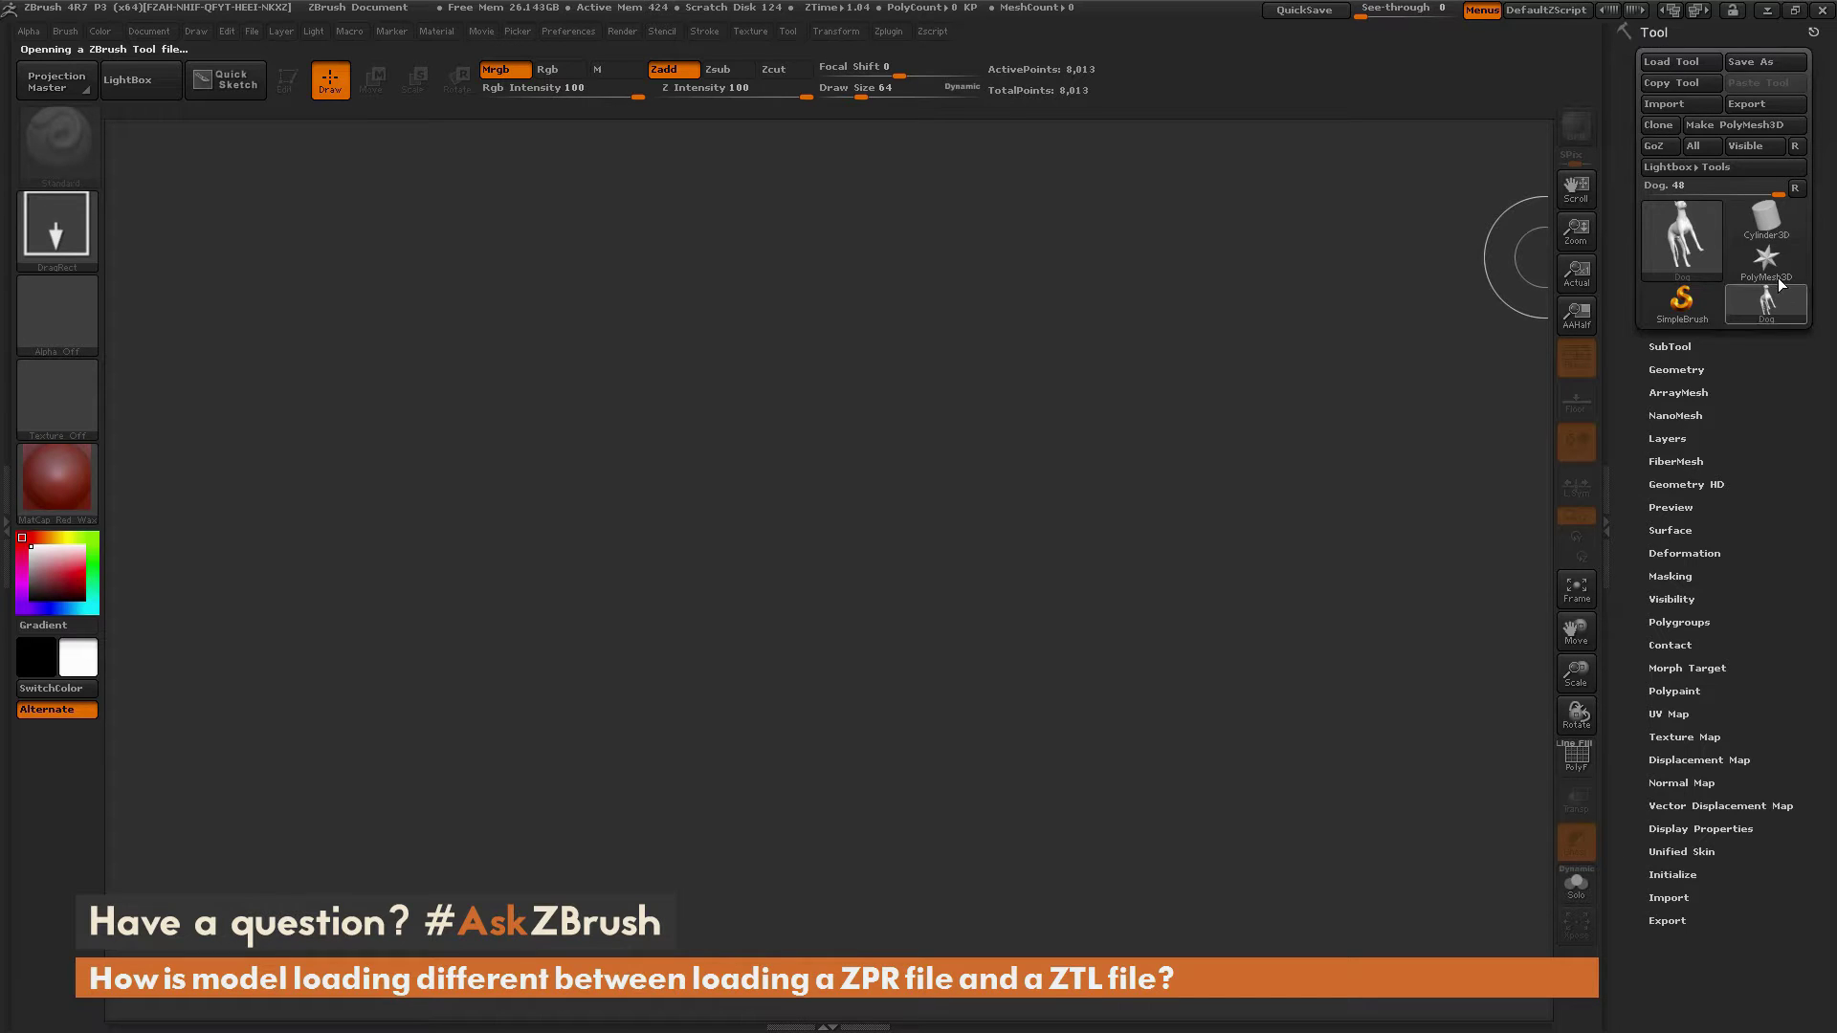
Step: Draw the Dog at canvas centre in Edit mode, orbit it to three-quarter view, and reopen LightBox
mouse_move(1770, 305)
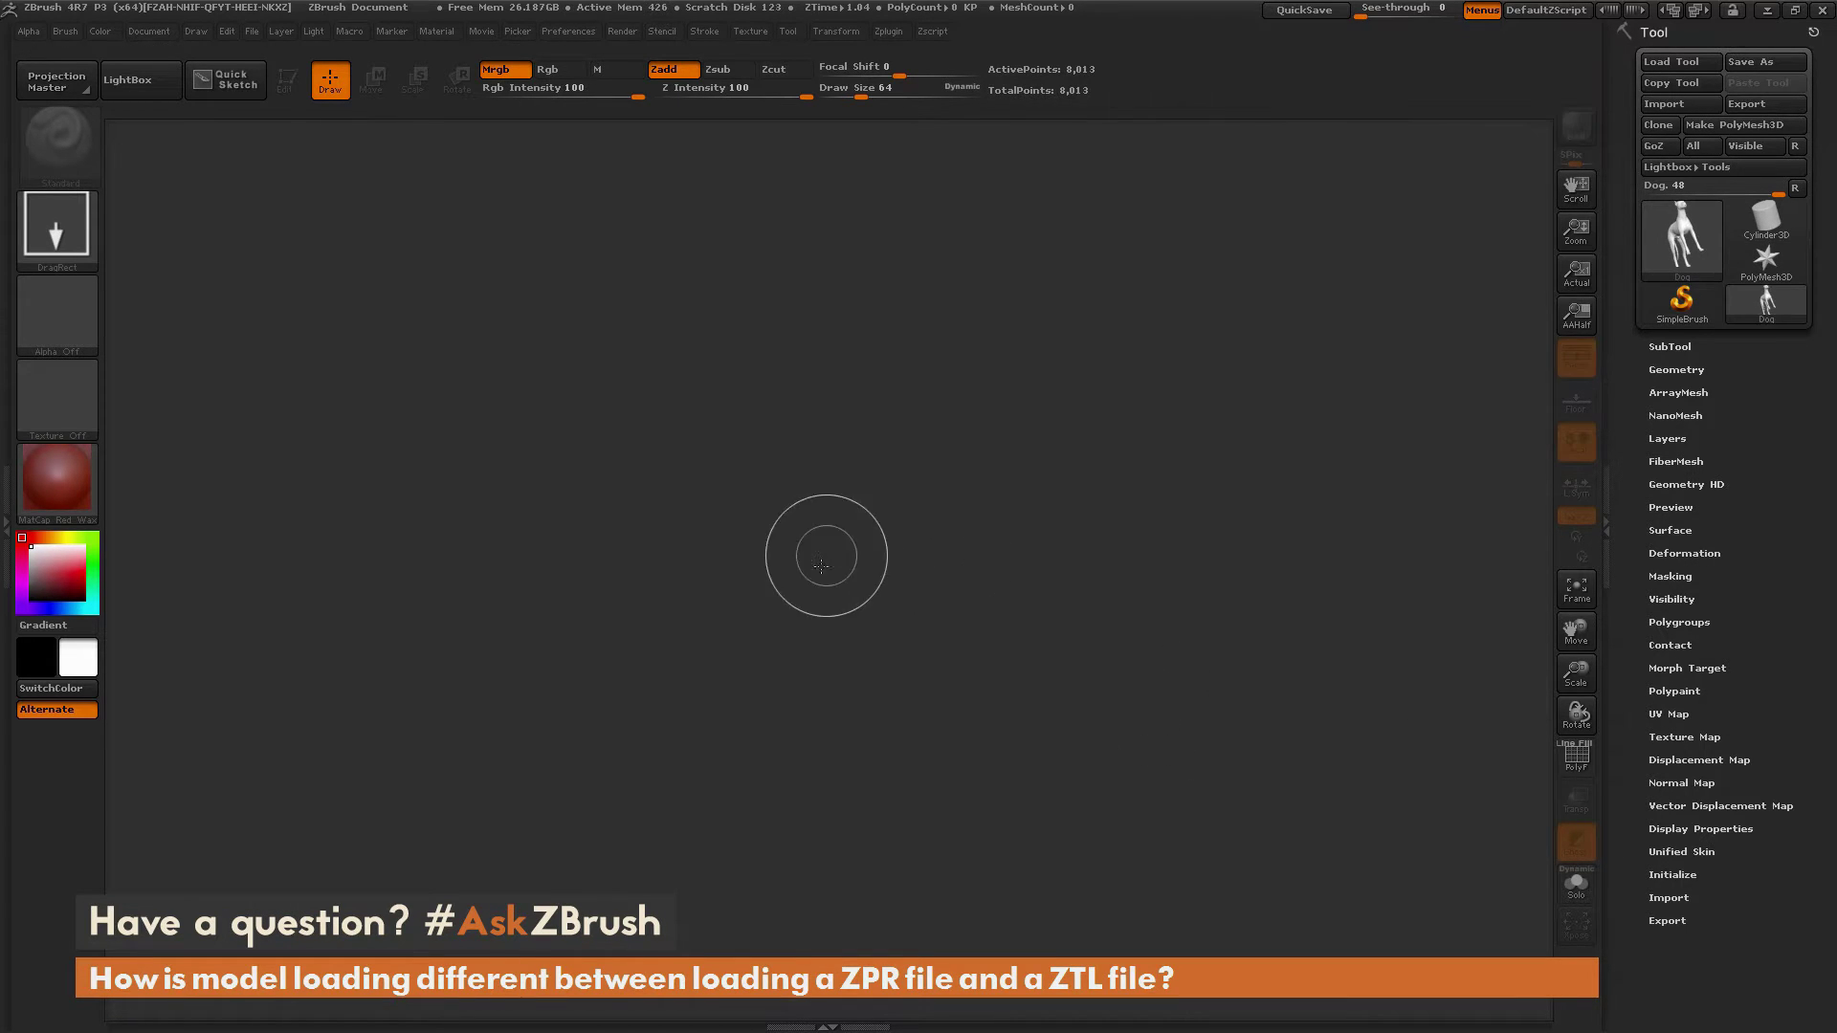
left_click_drag(813, 465, 823, 957)
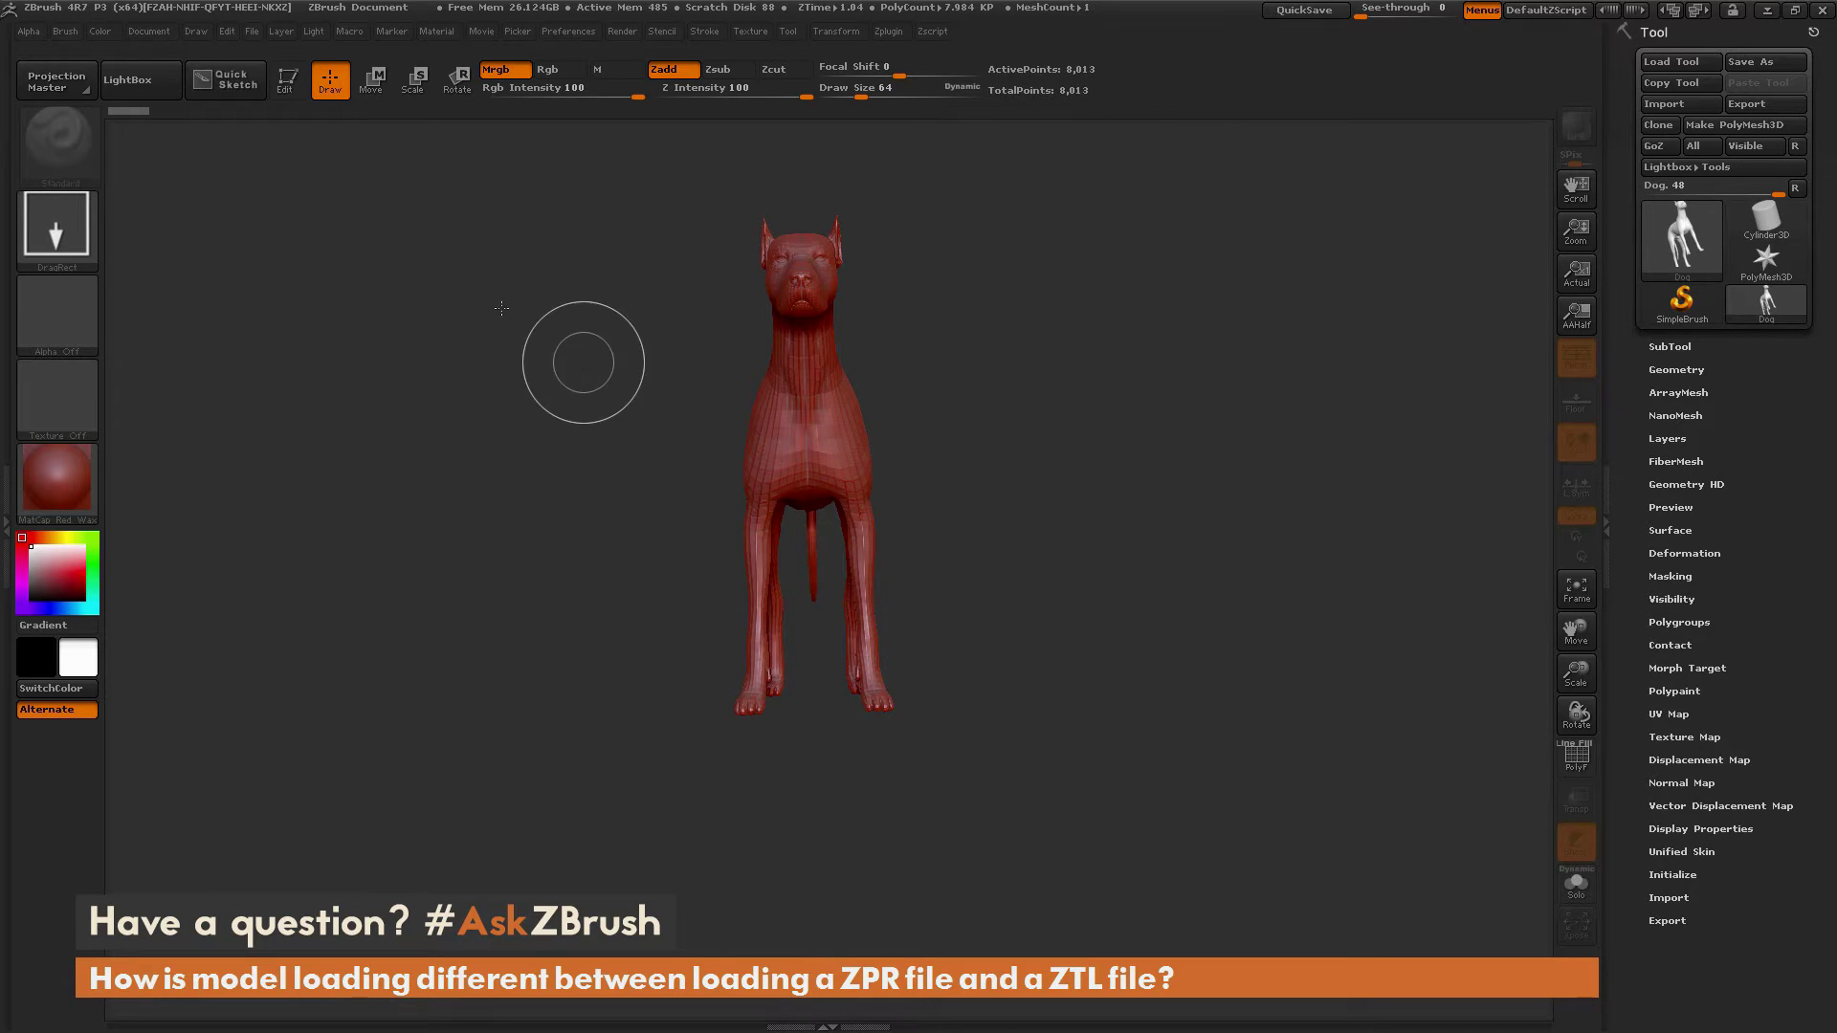
left_click(287, 80)
left_click_drag(1191, 490, 1290, 517)
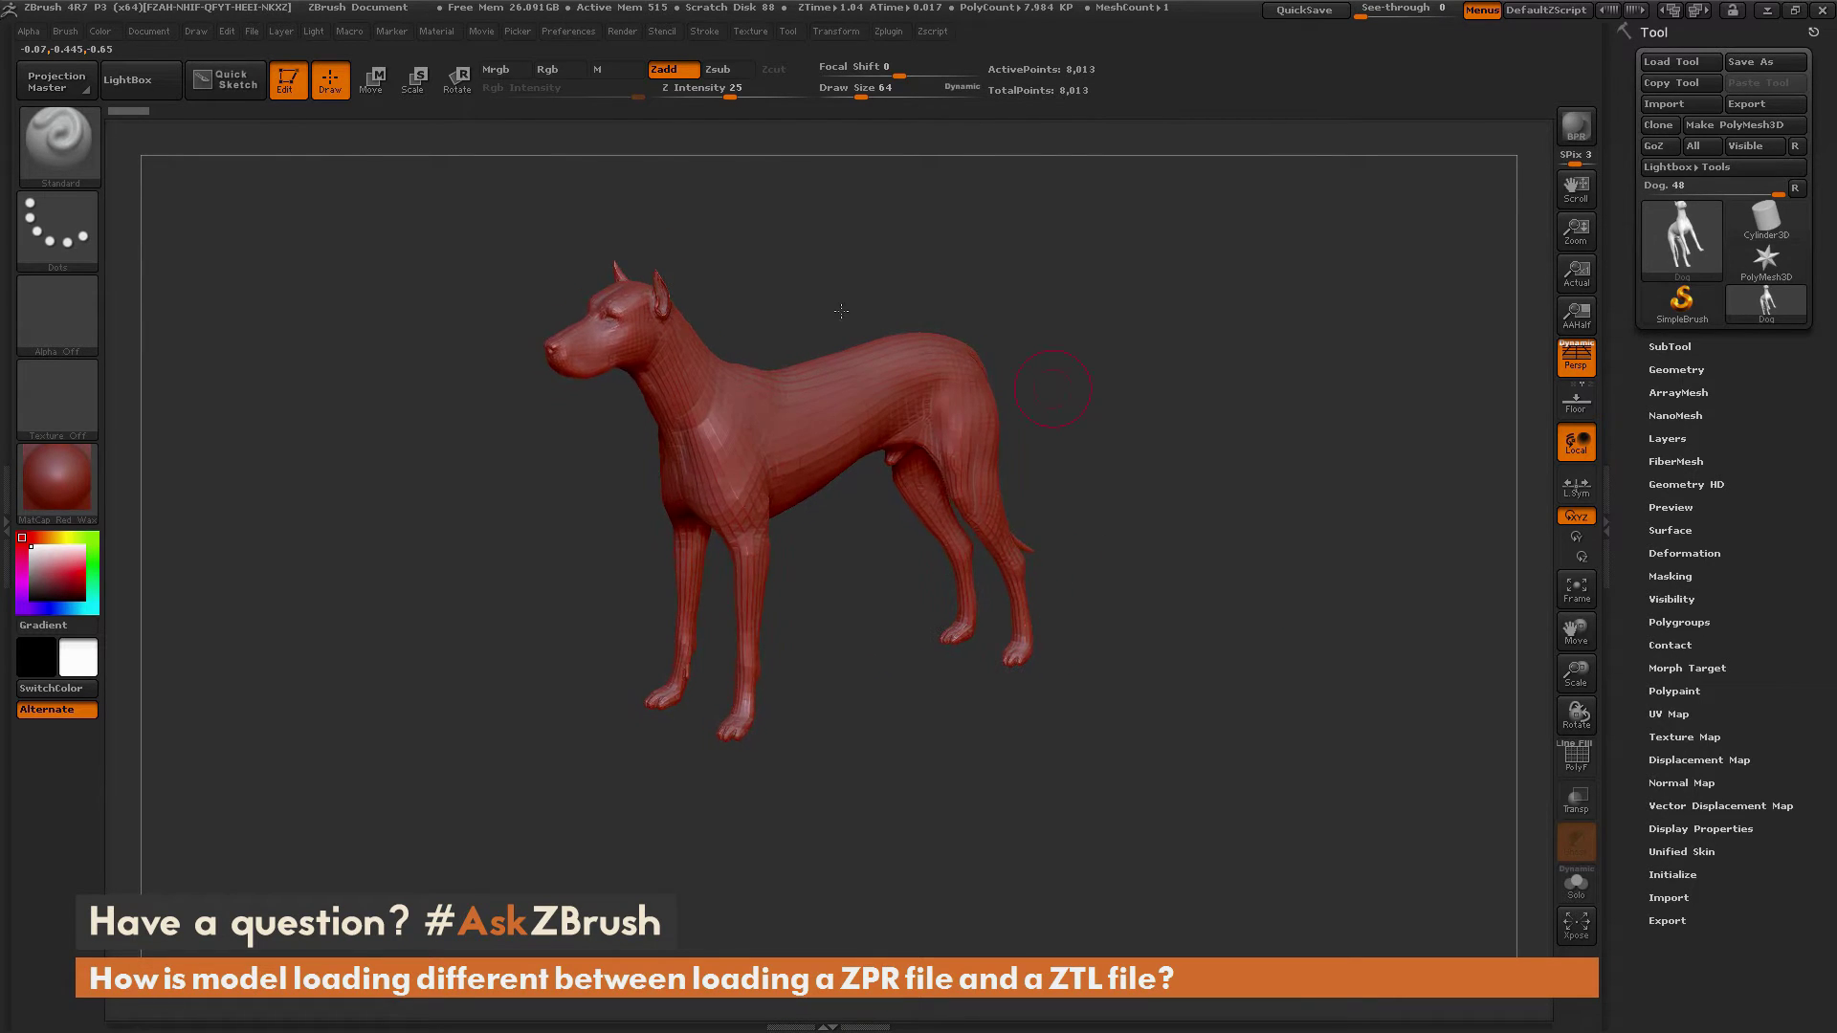
left_click(127, 79)
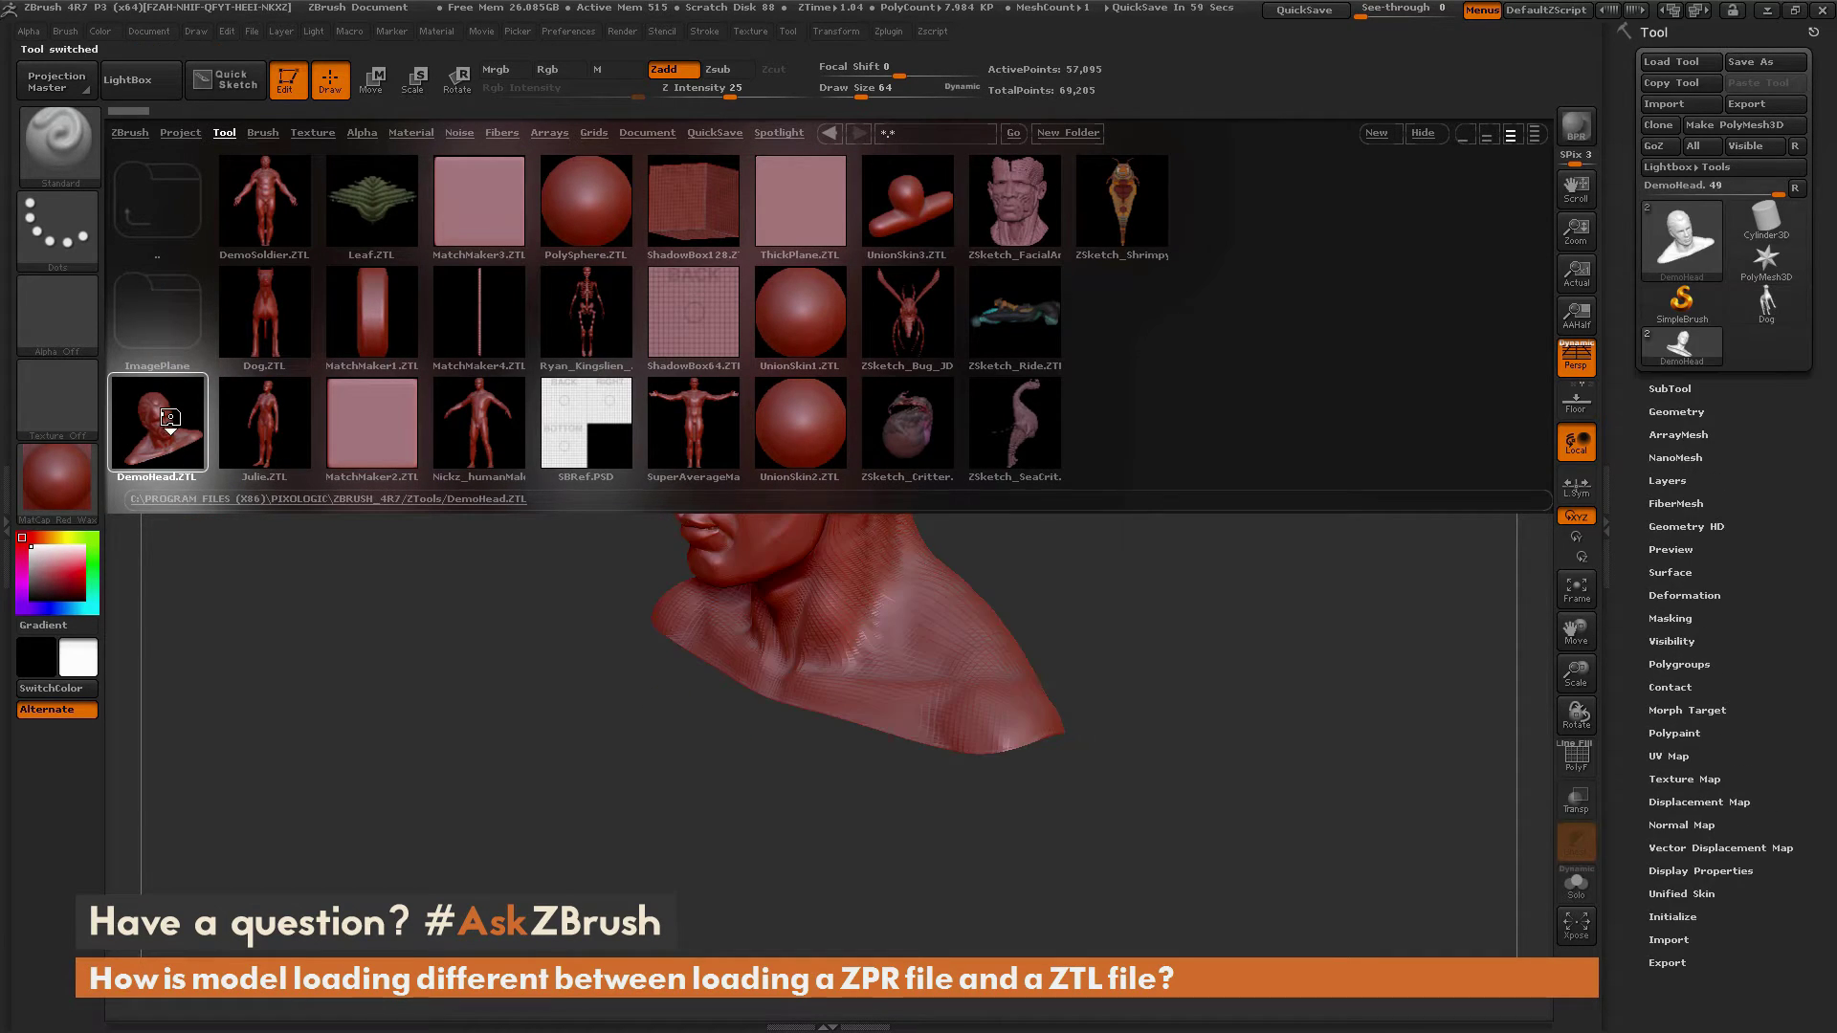
Step: Rotate the DemoHead bust to face front, check its poly counts, and bring LightBox back
left_click(163, 84)
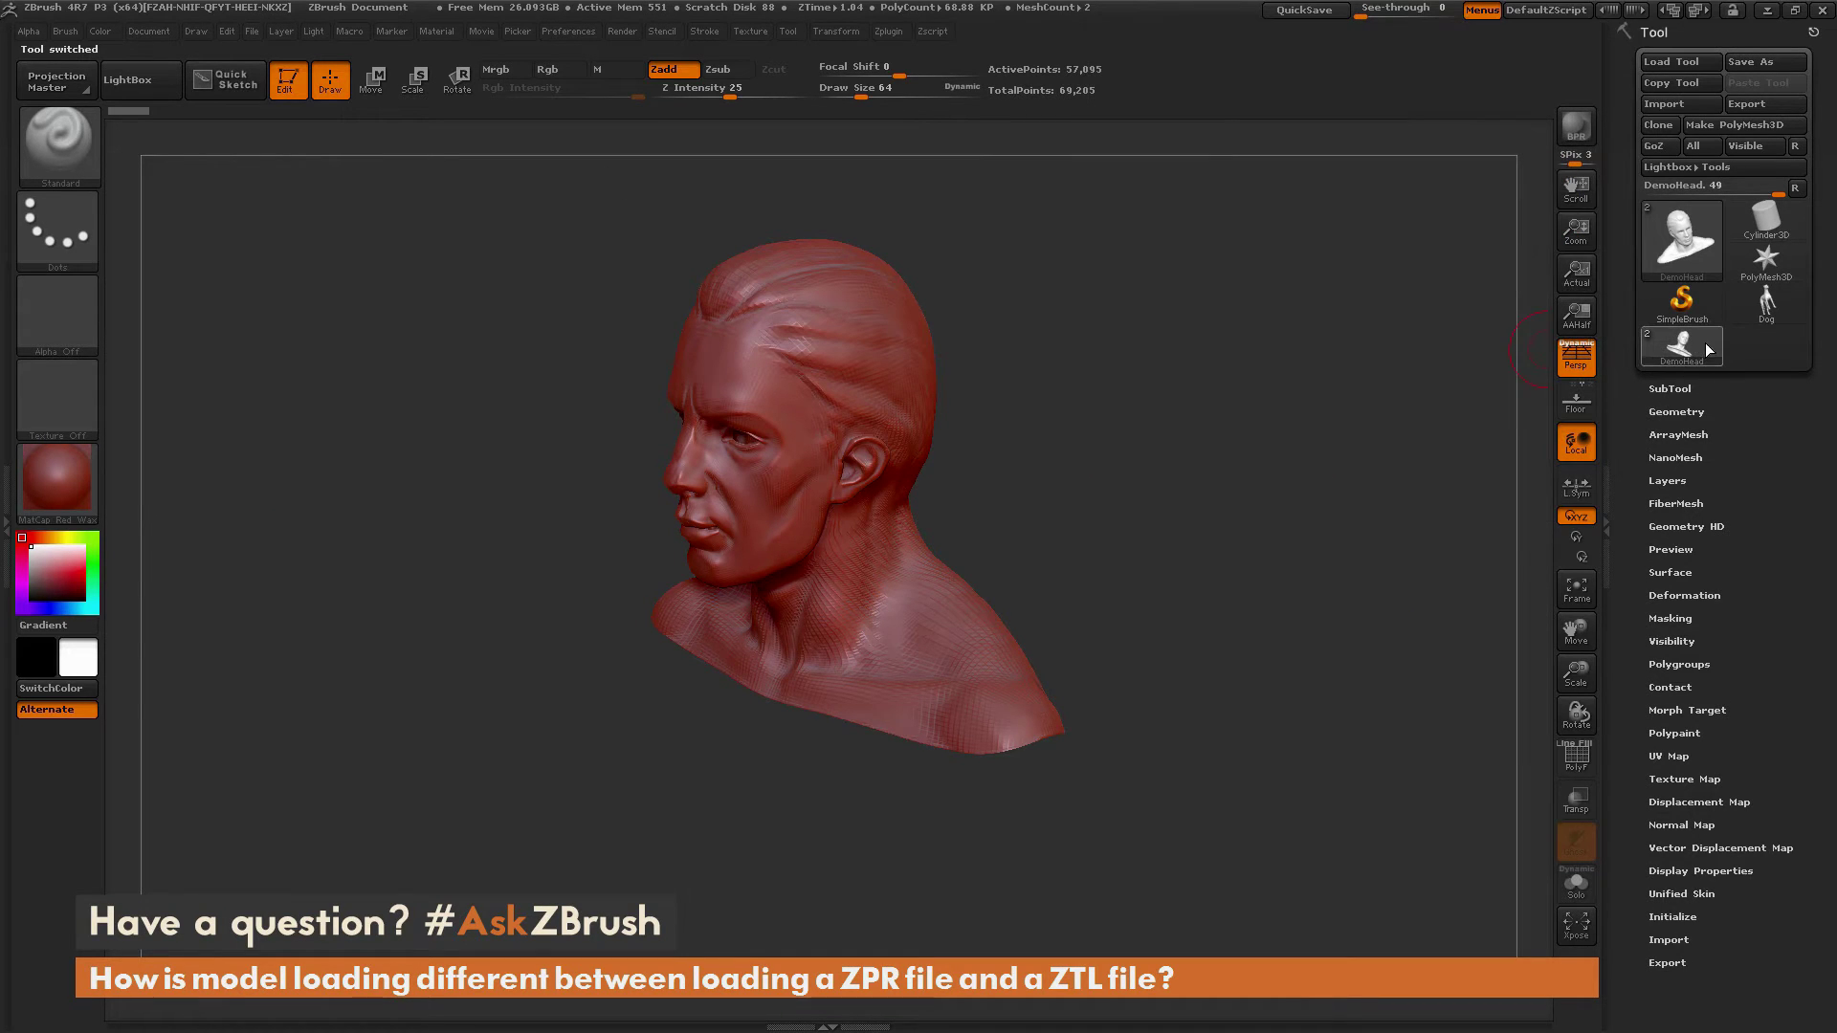
mouse_move(1705, 342)
left_click_drag(1218, 402, 1214, 541)
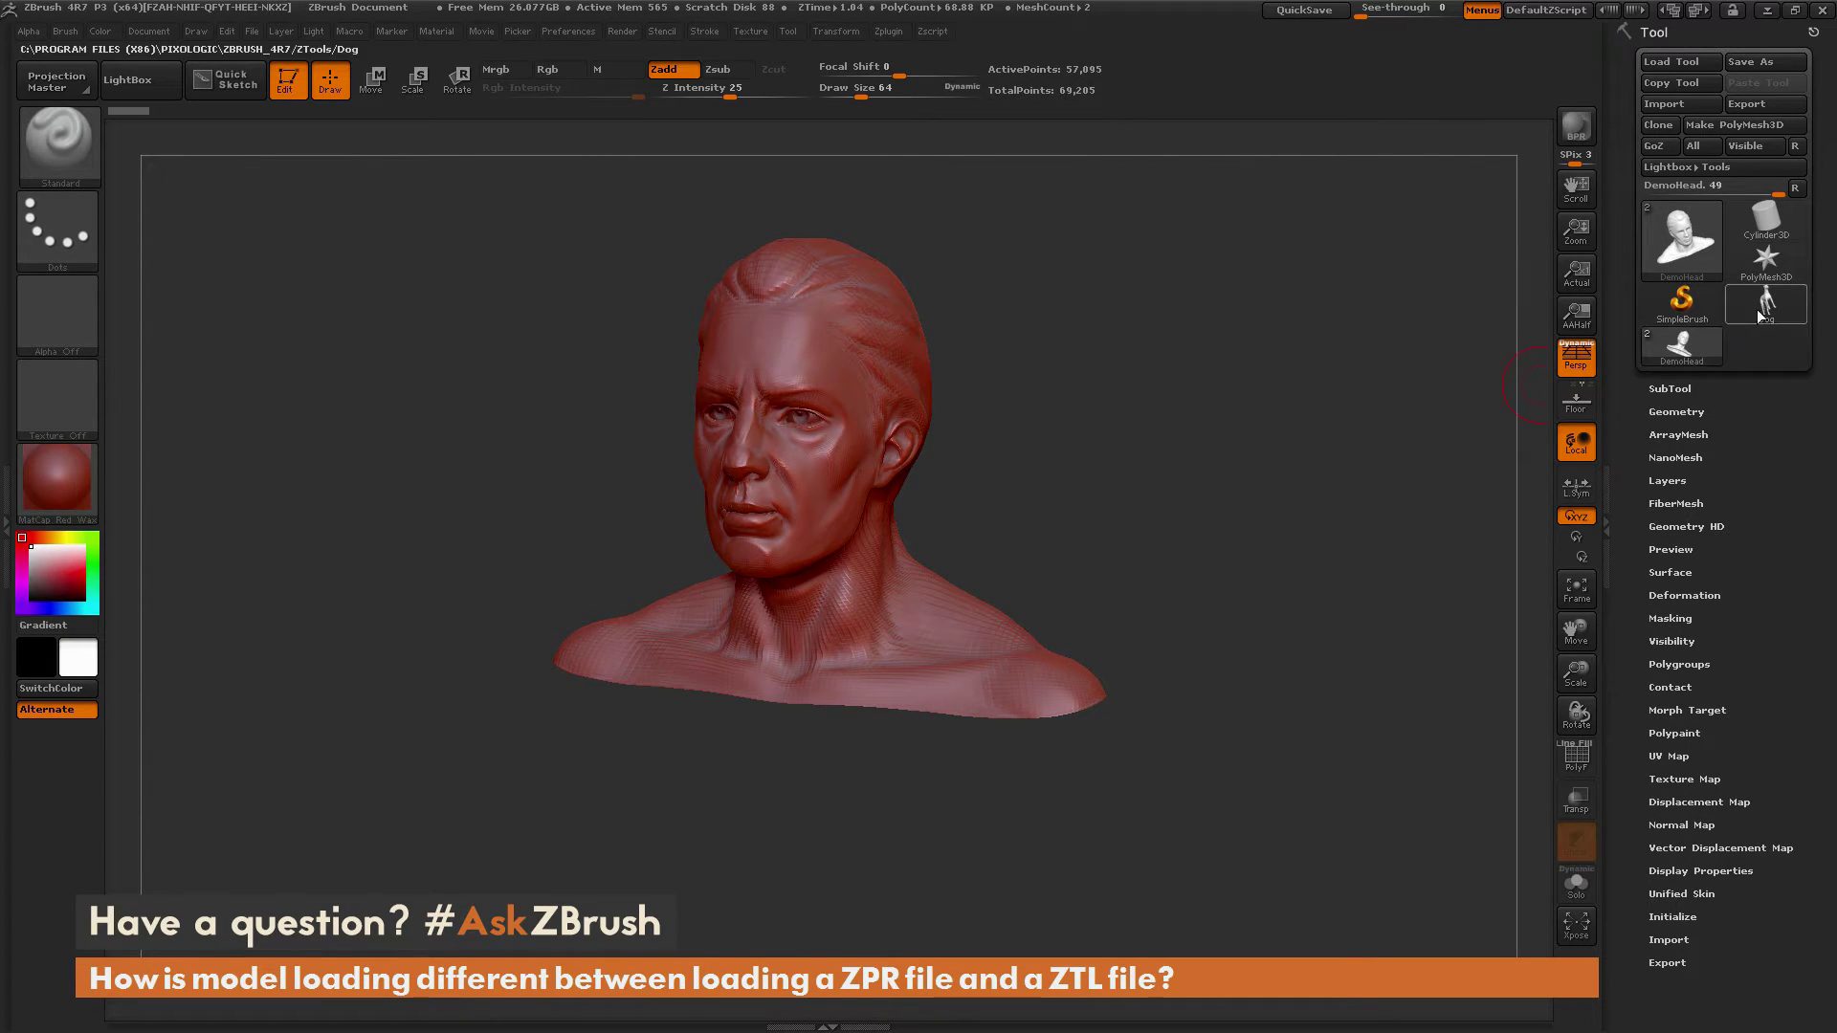
mouse_move(1696, 356)
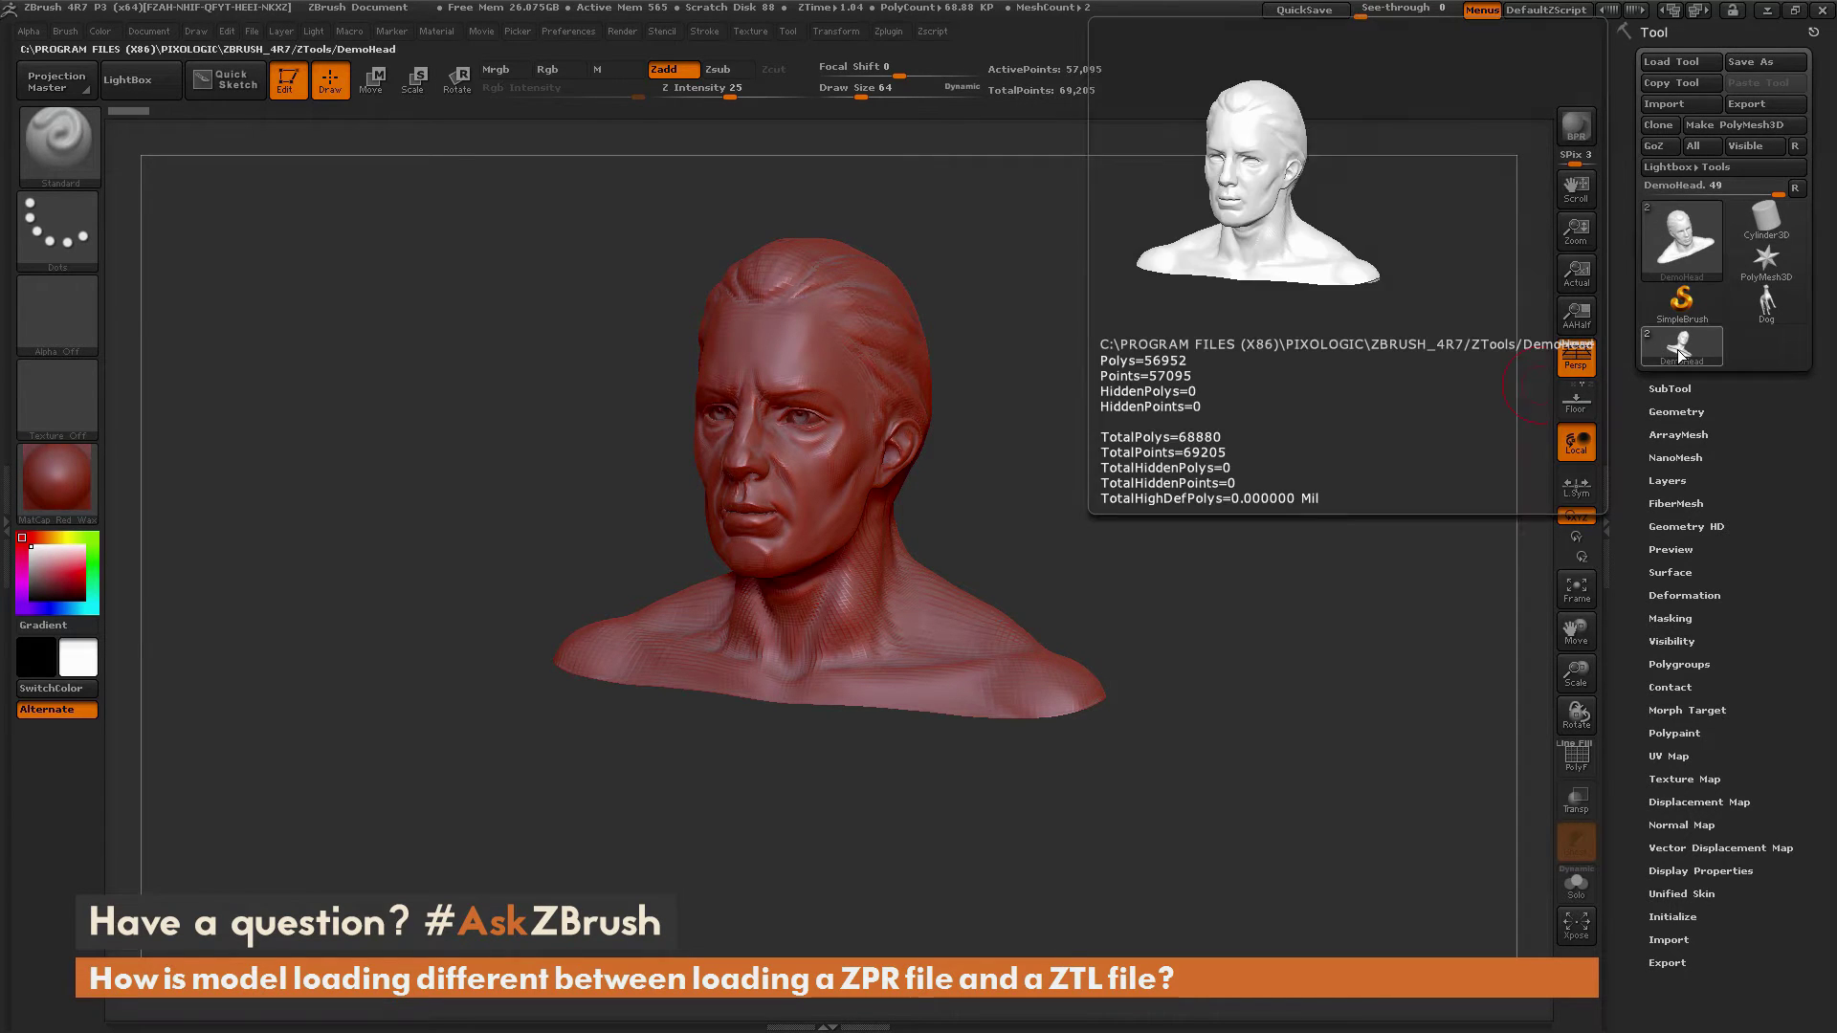
left_click(144, 82)
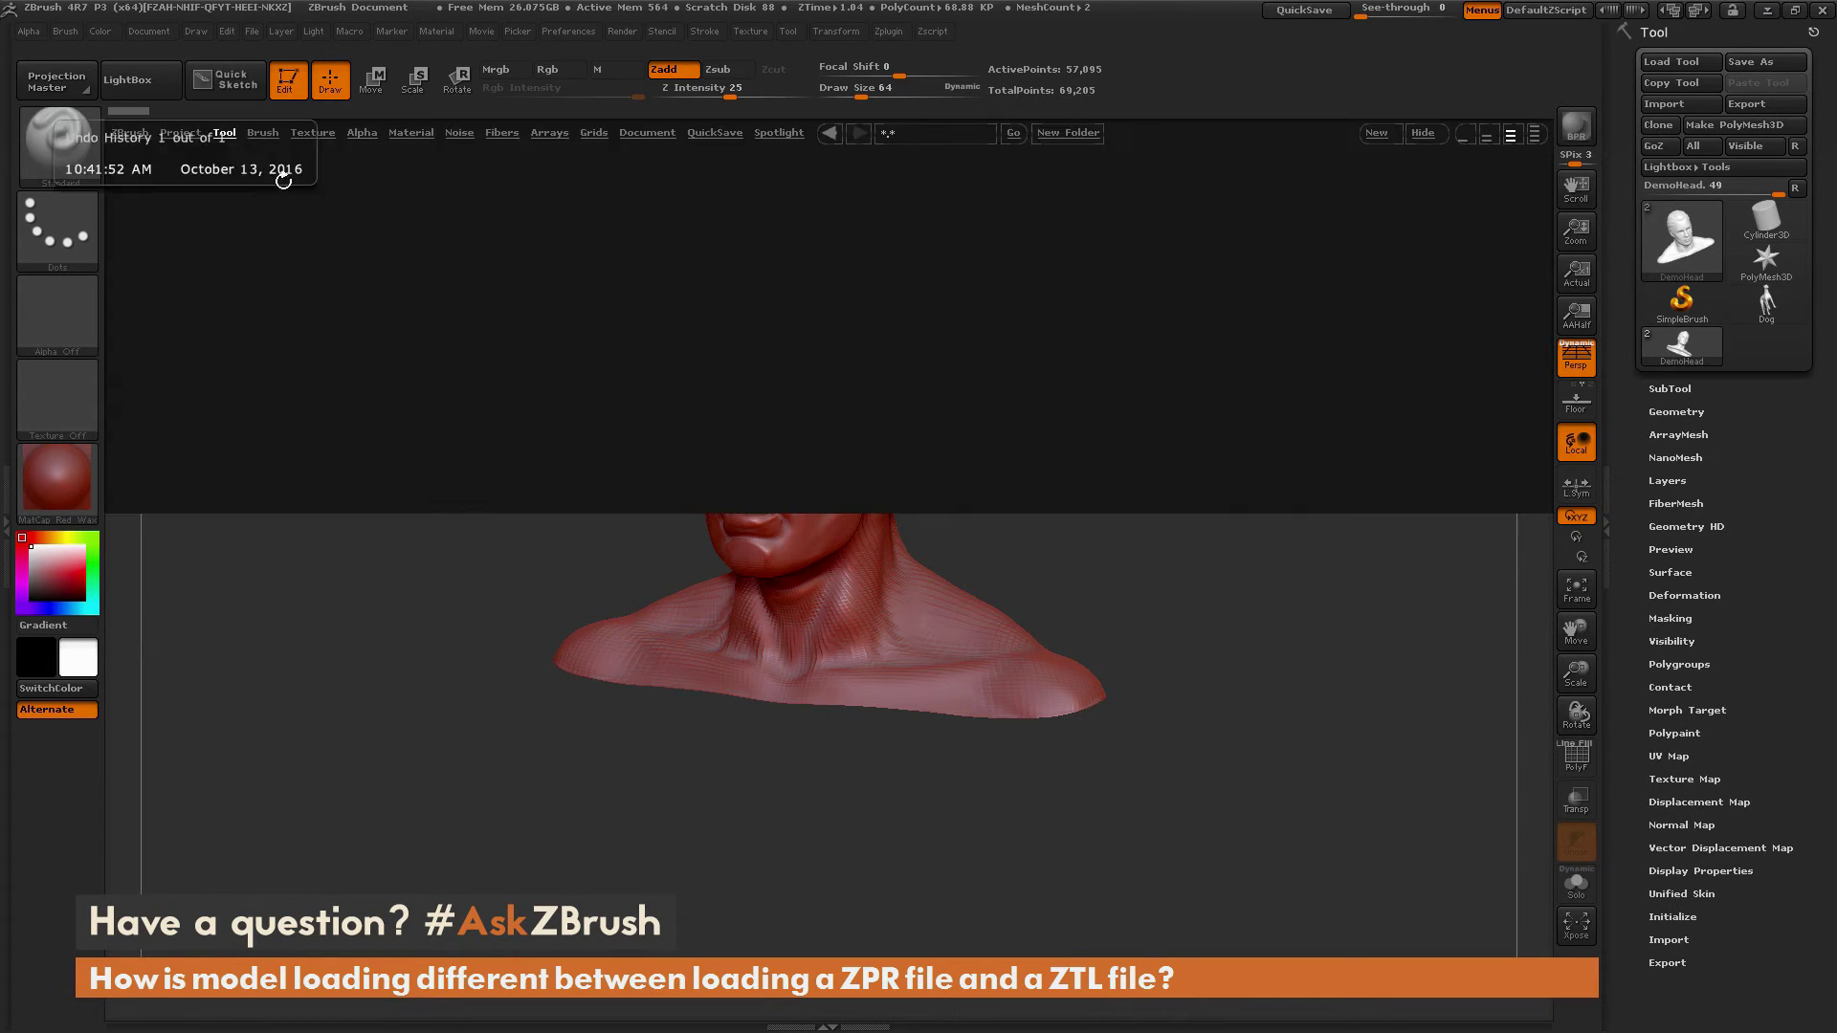
Step: Load DemoSoldier.ZTL, close LightBox, and make the Dog the active tool
double_click(279, 209)
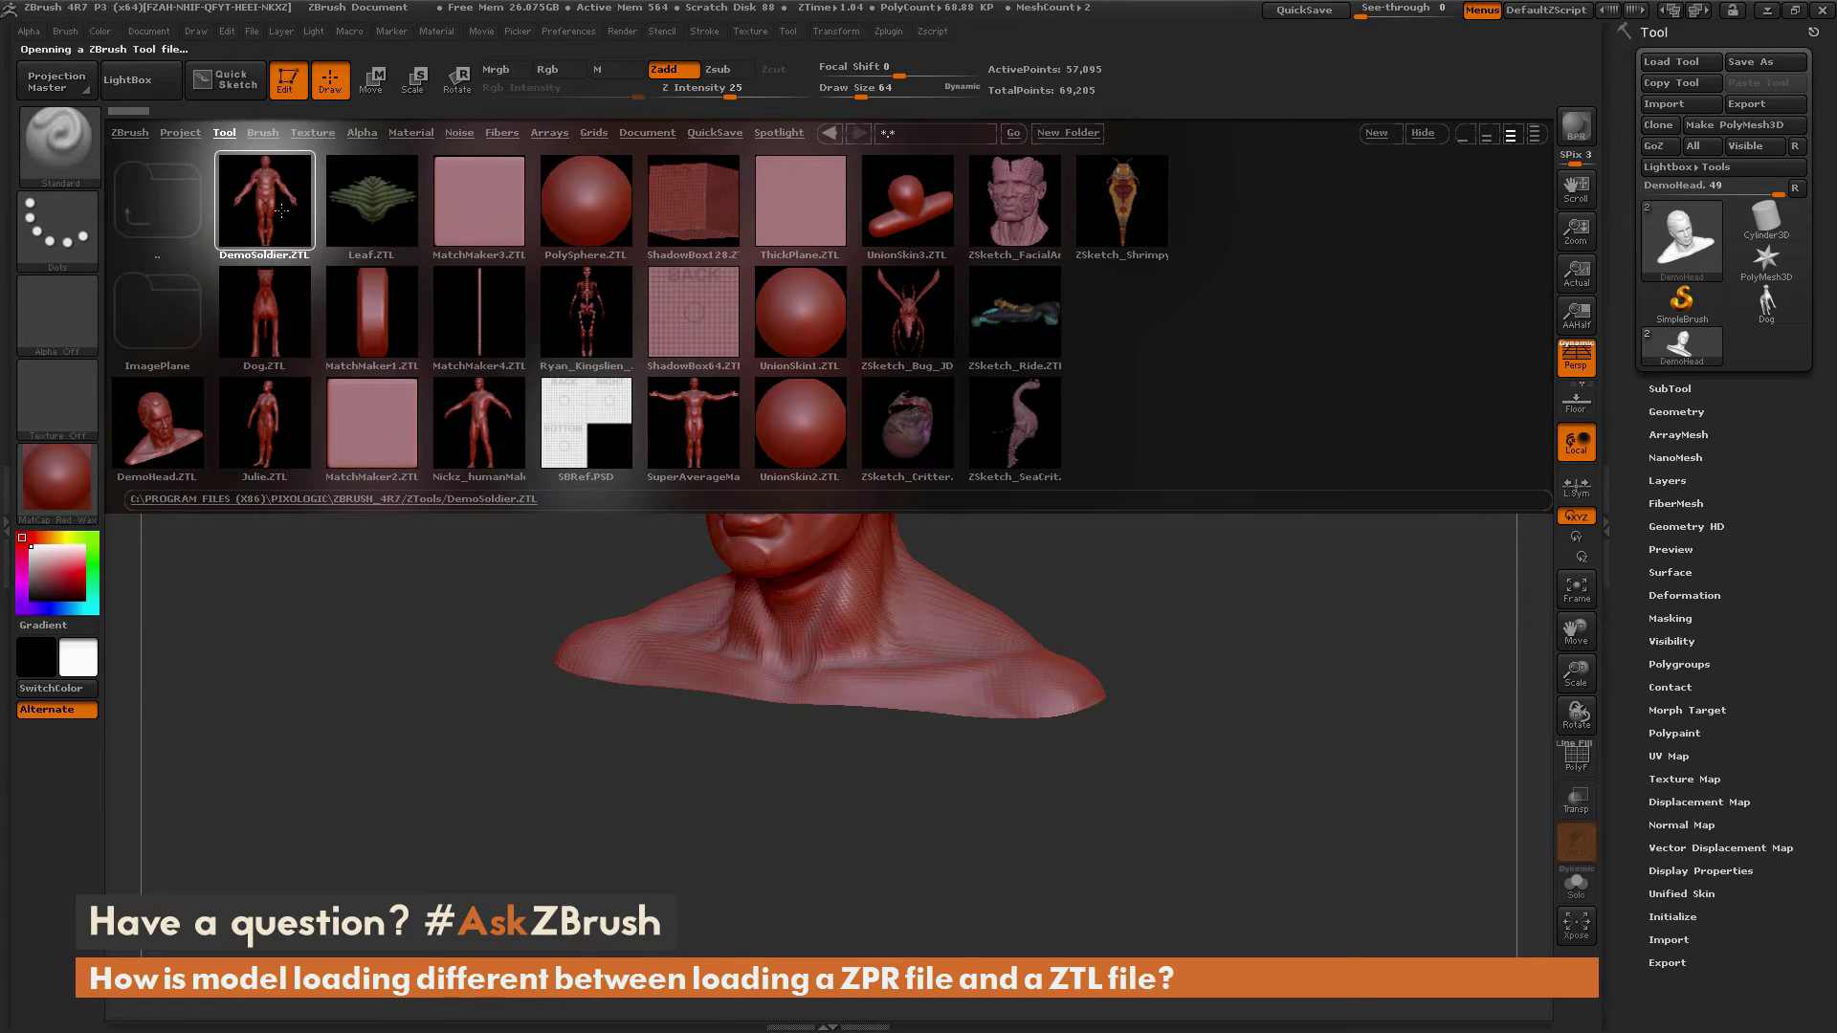
left_click(173, 90)
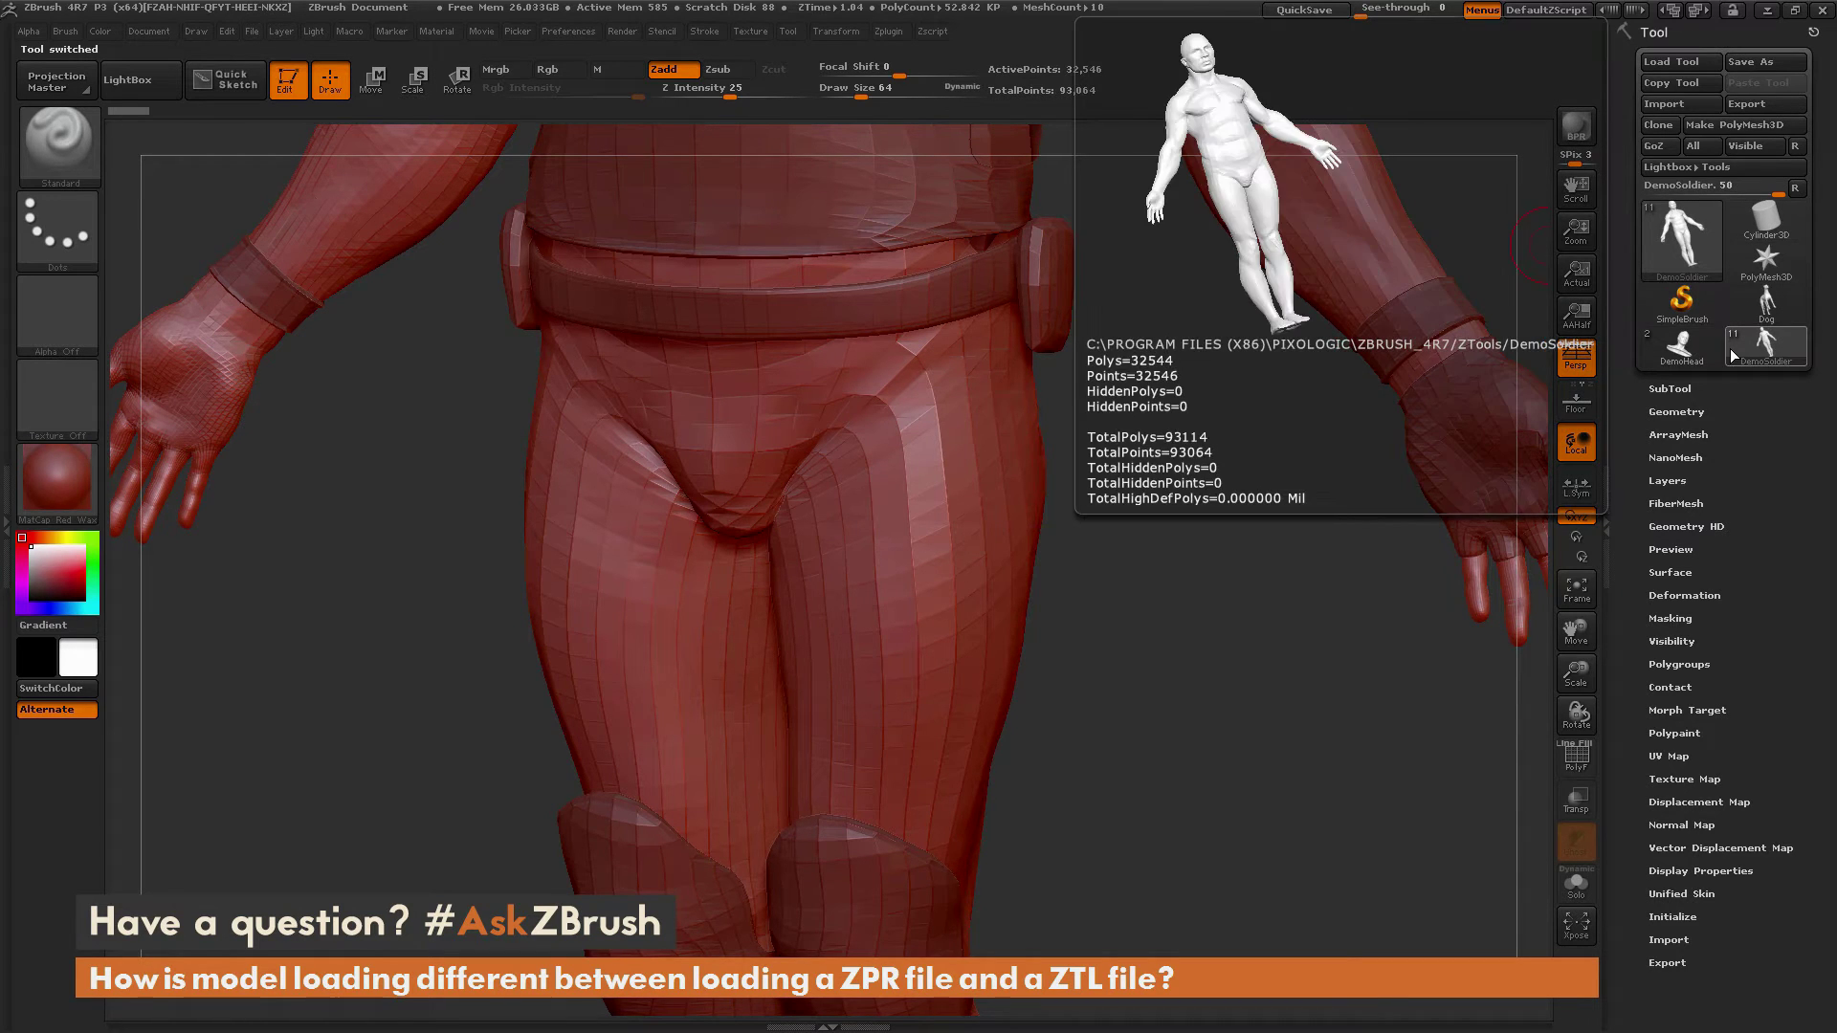
left_click(1767, 302)
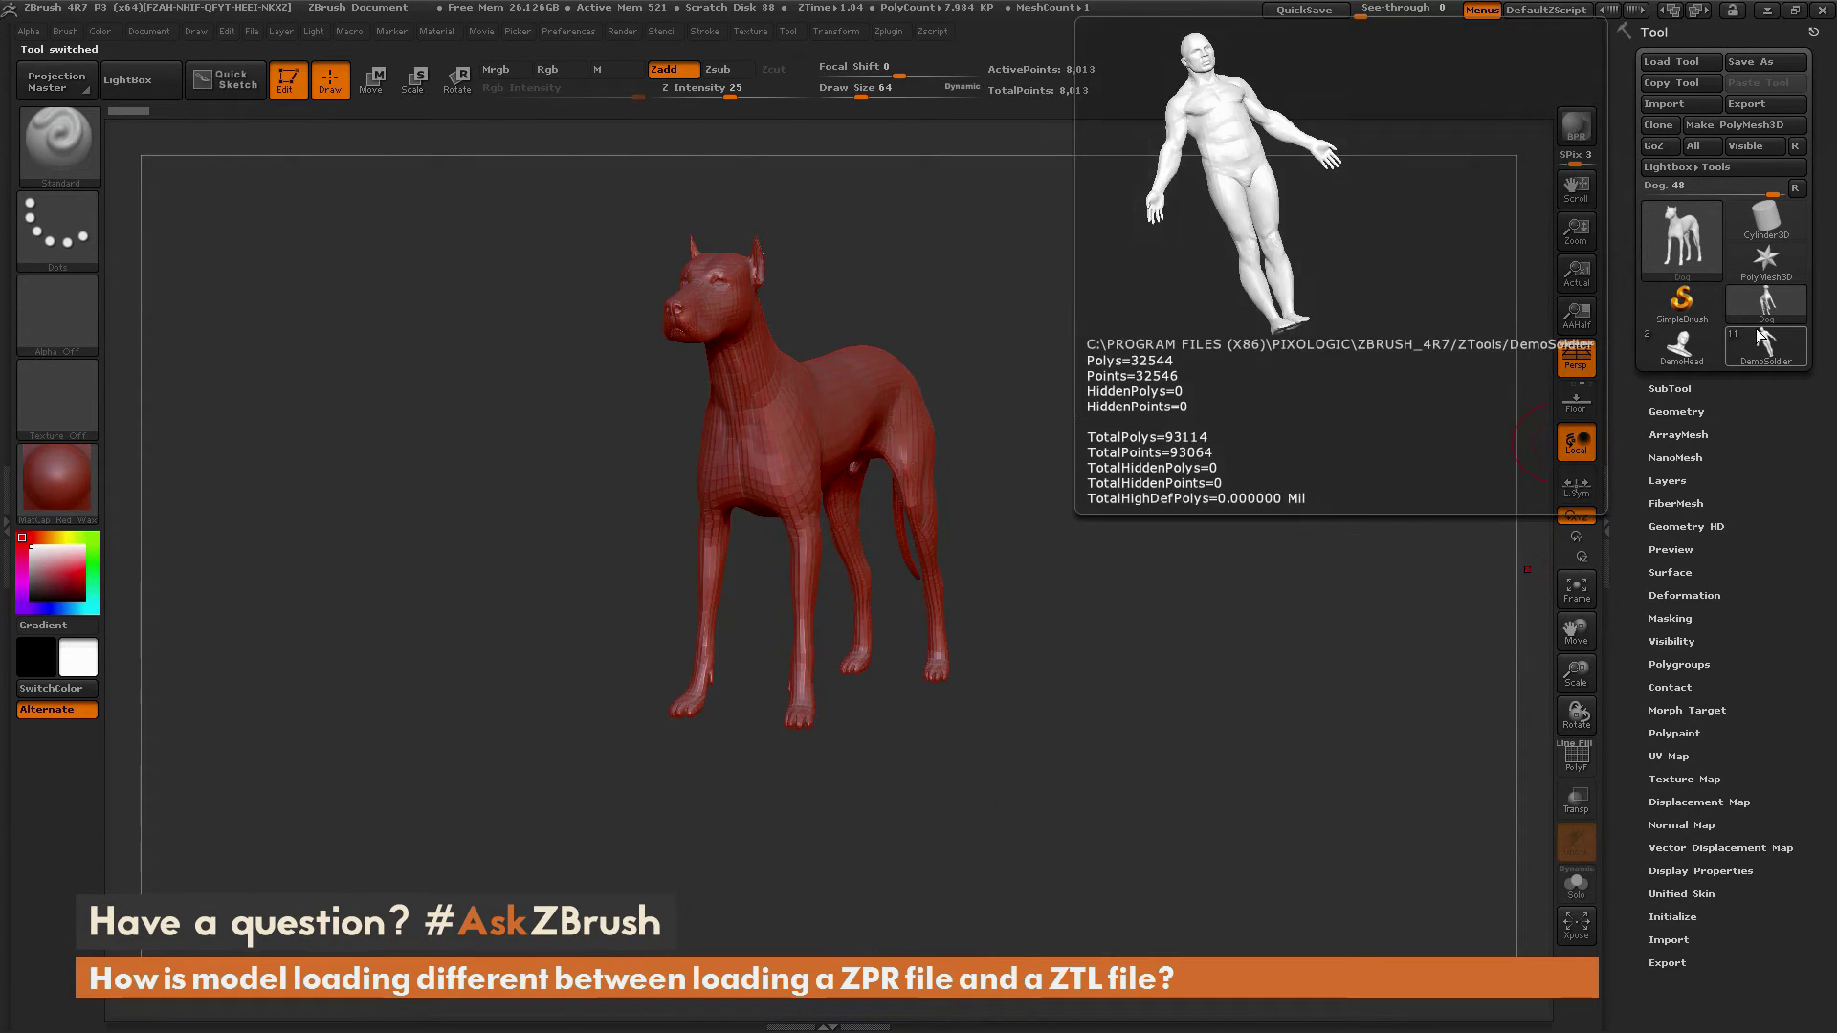
left_click(1708, 348)
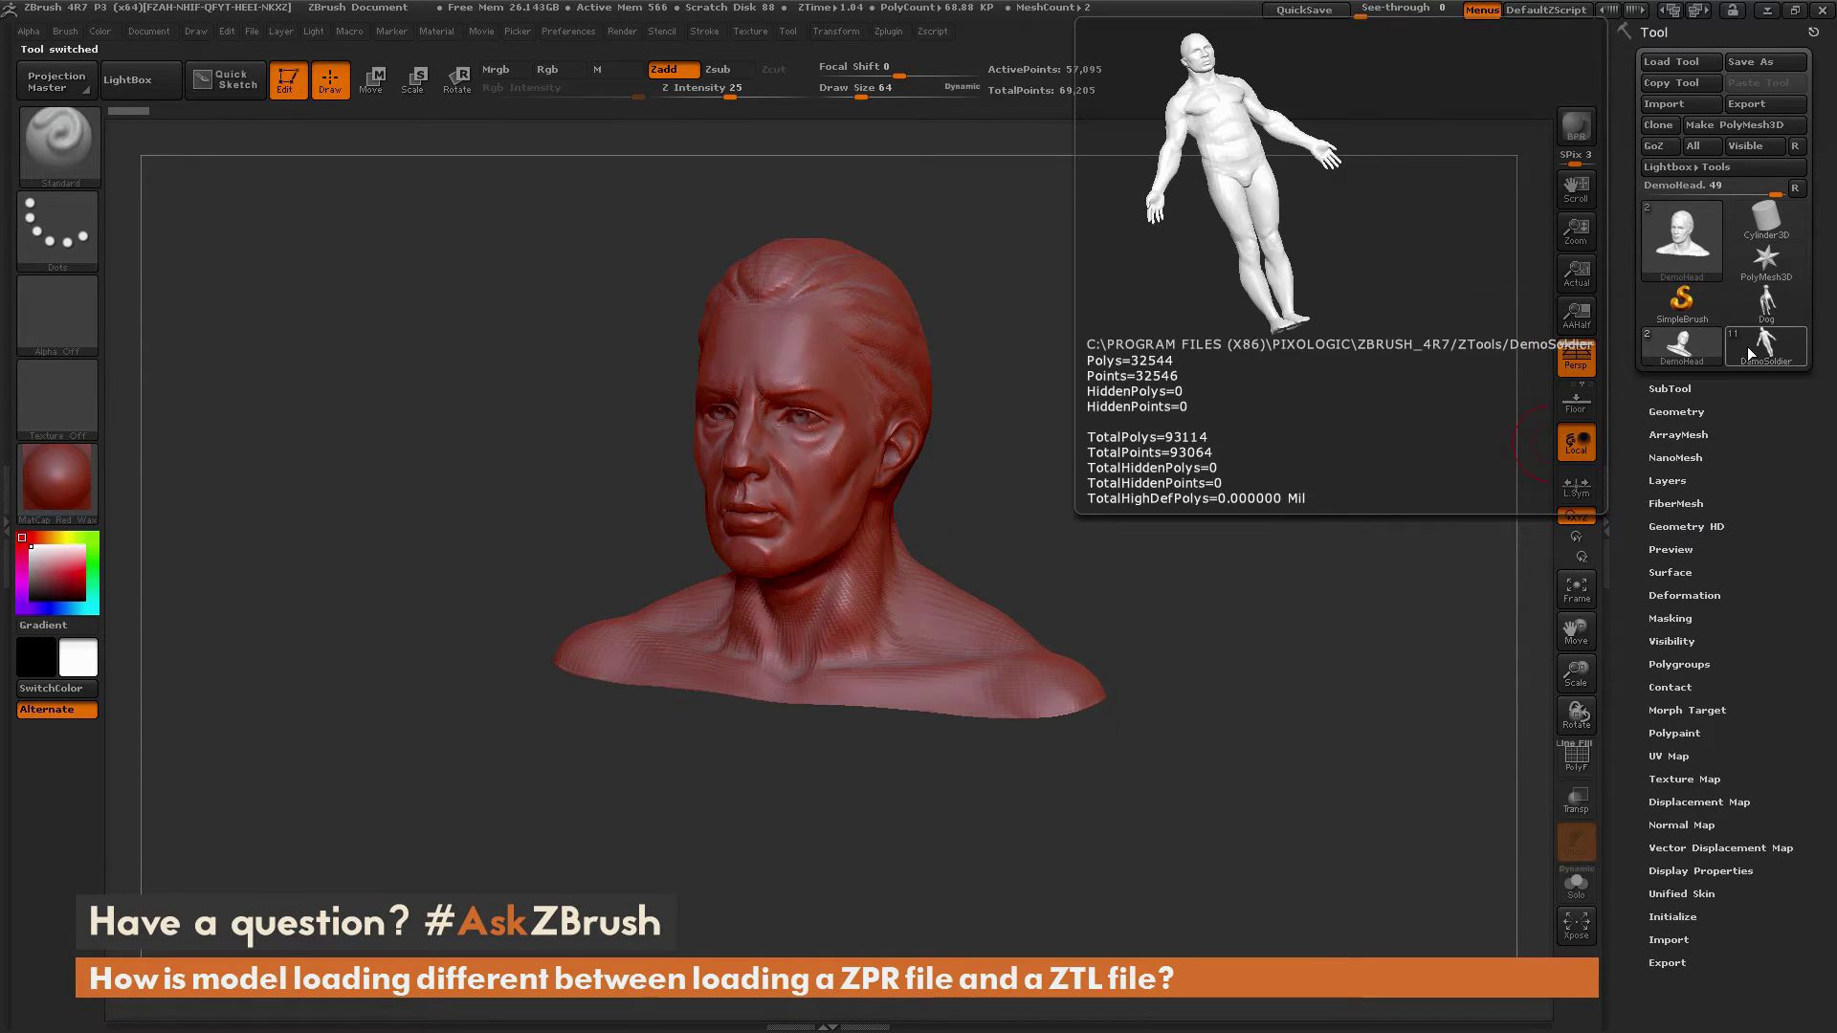
Step: Switch through the loaded tools to DemoHead, then DemoSoldier, and list DemoSoldier's subtools
left_click(1749, 347)
left_click(1768, 314)
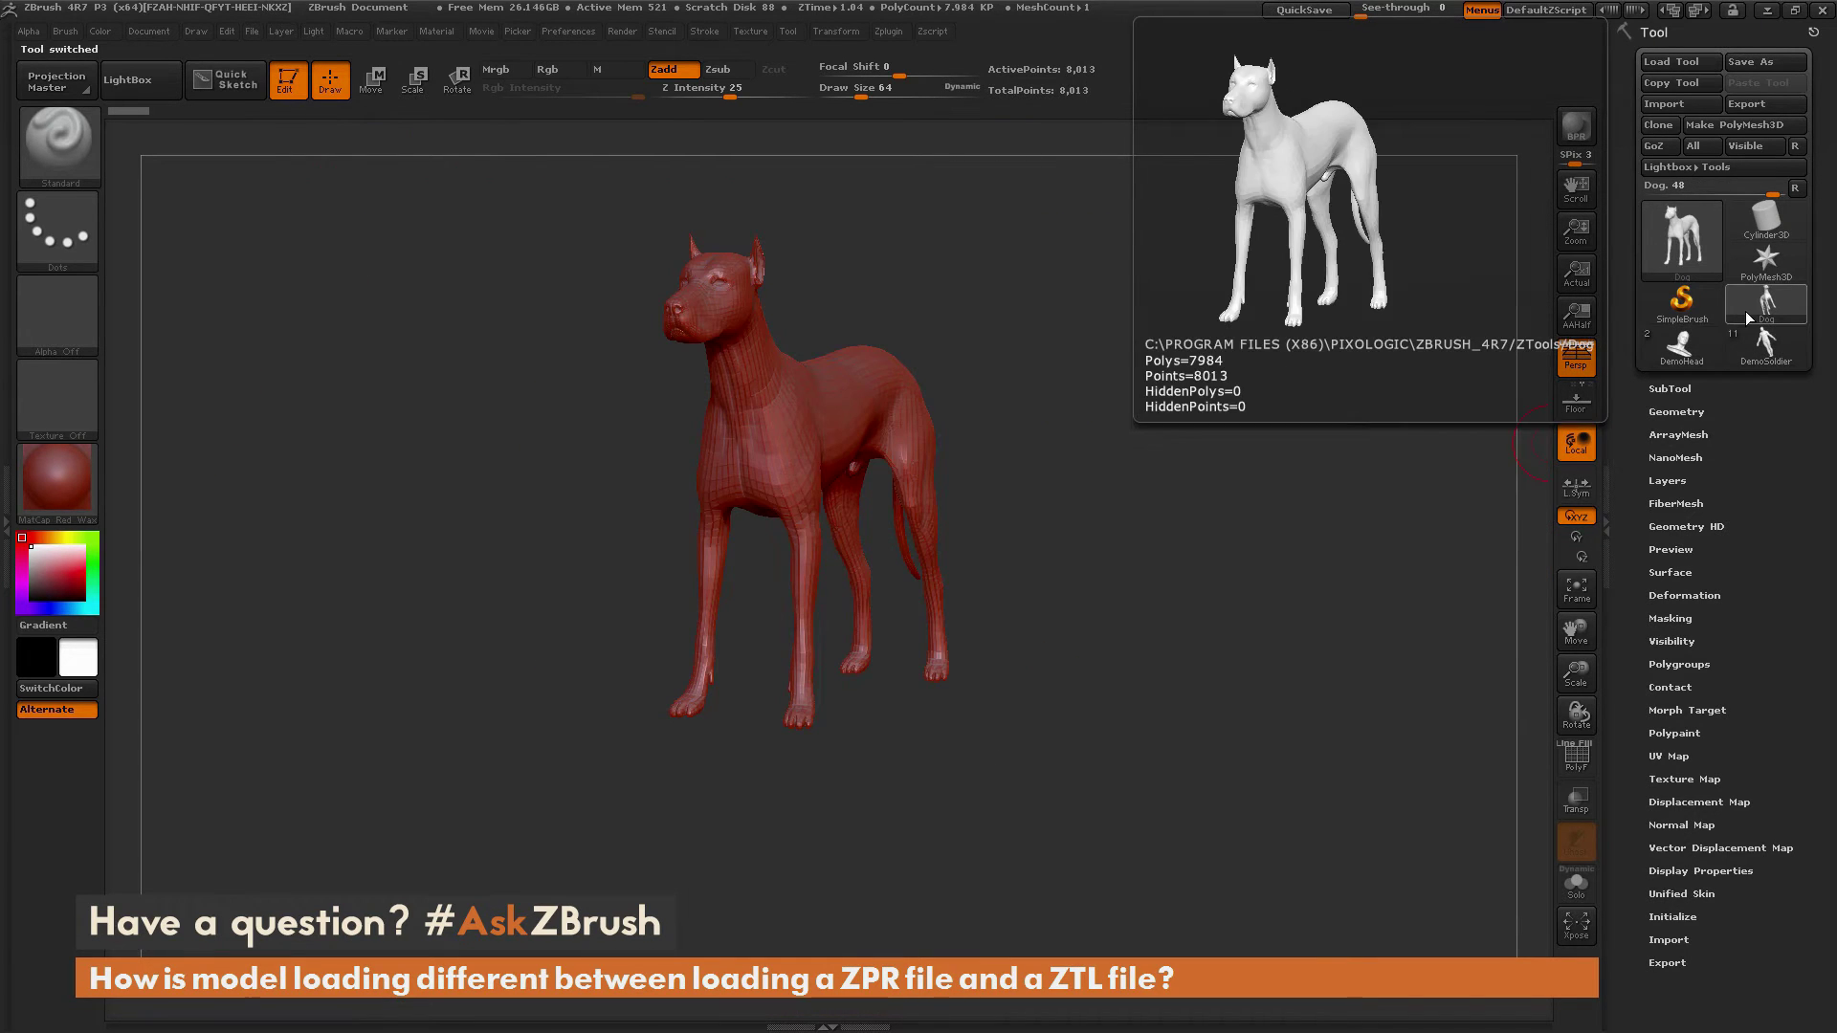
left_click(1699, 354)
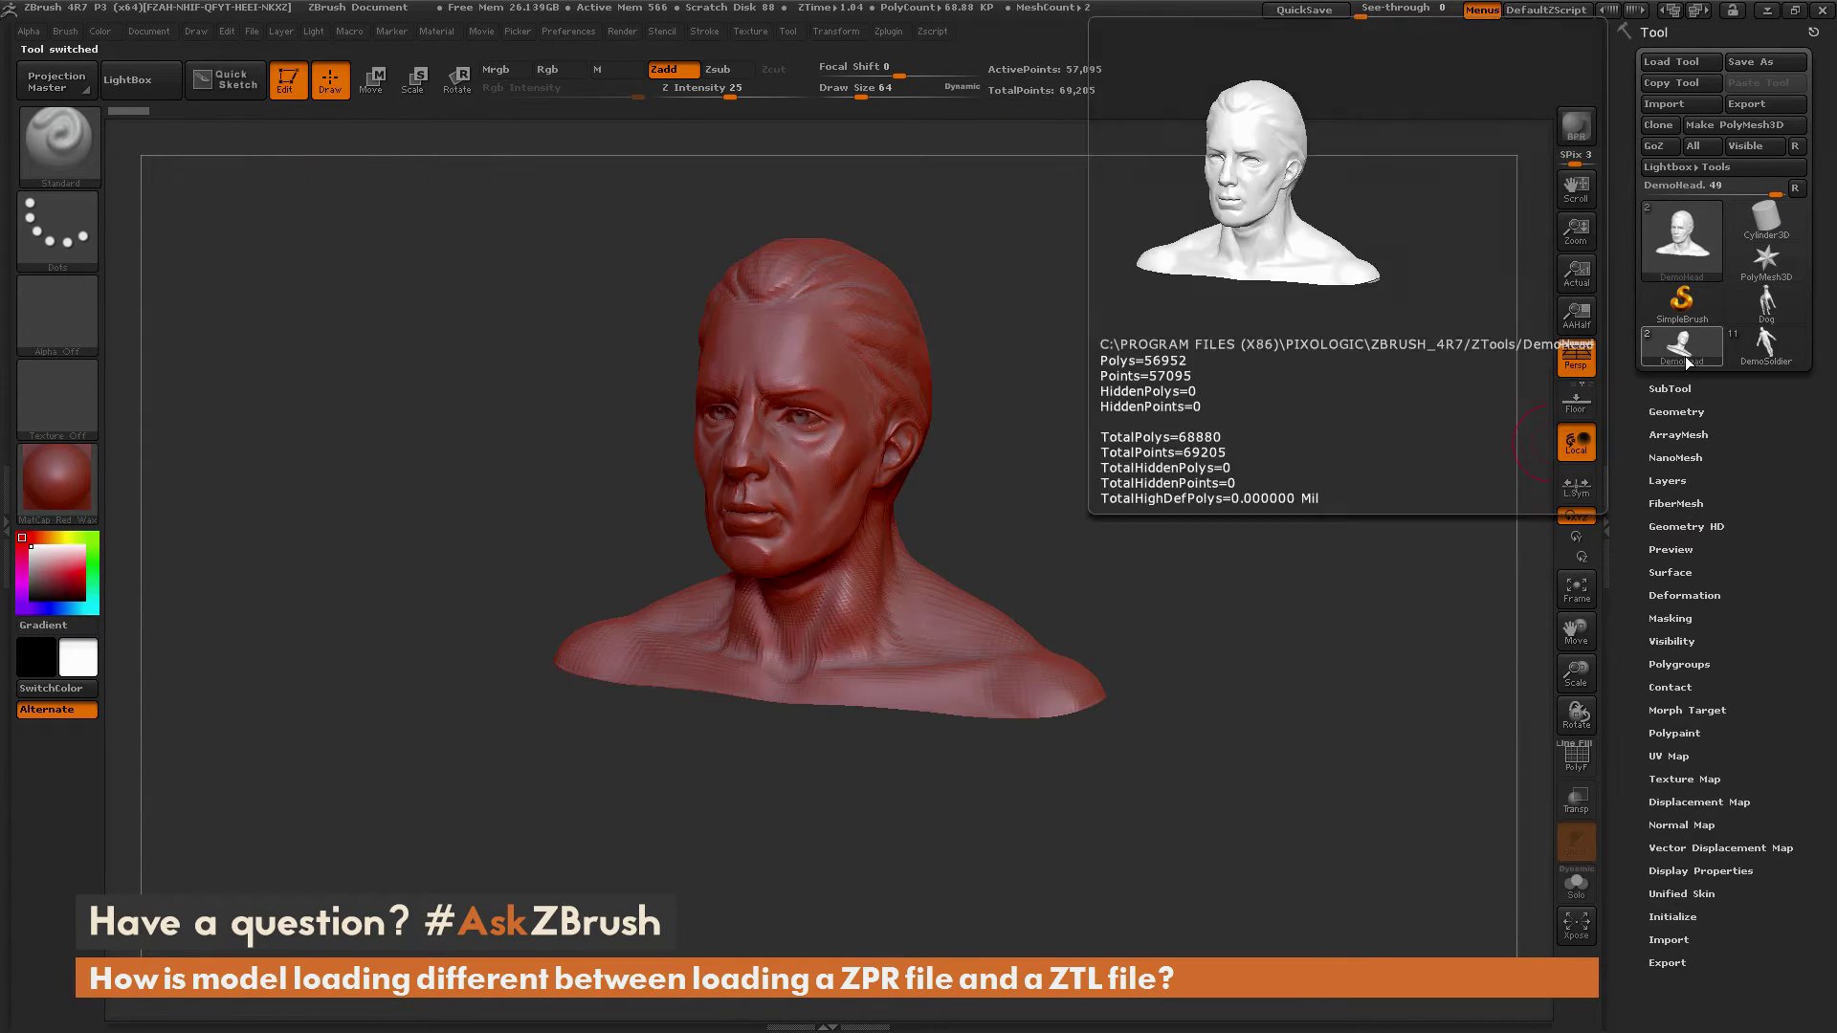
left_click(1773, 358)
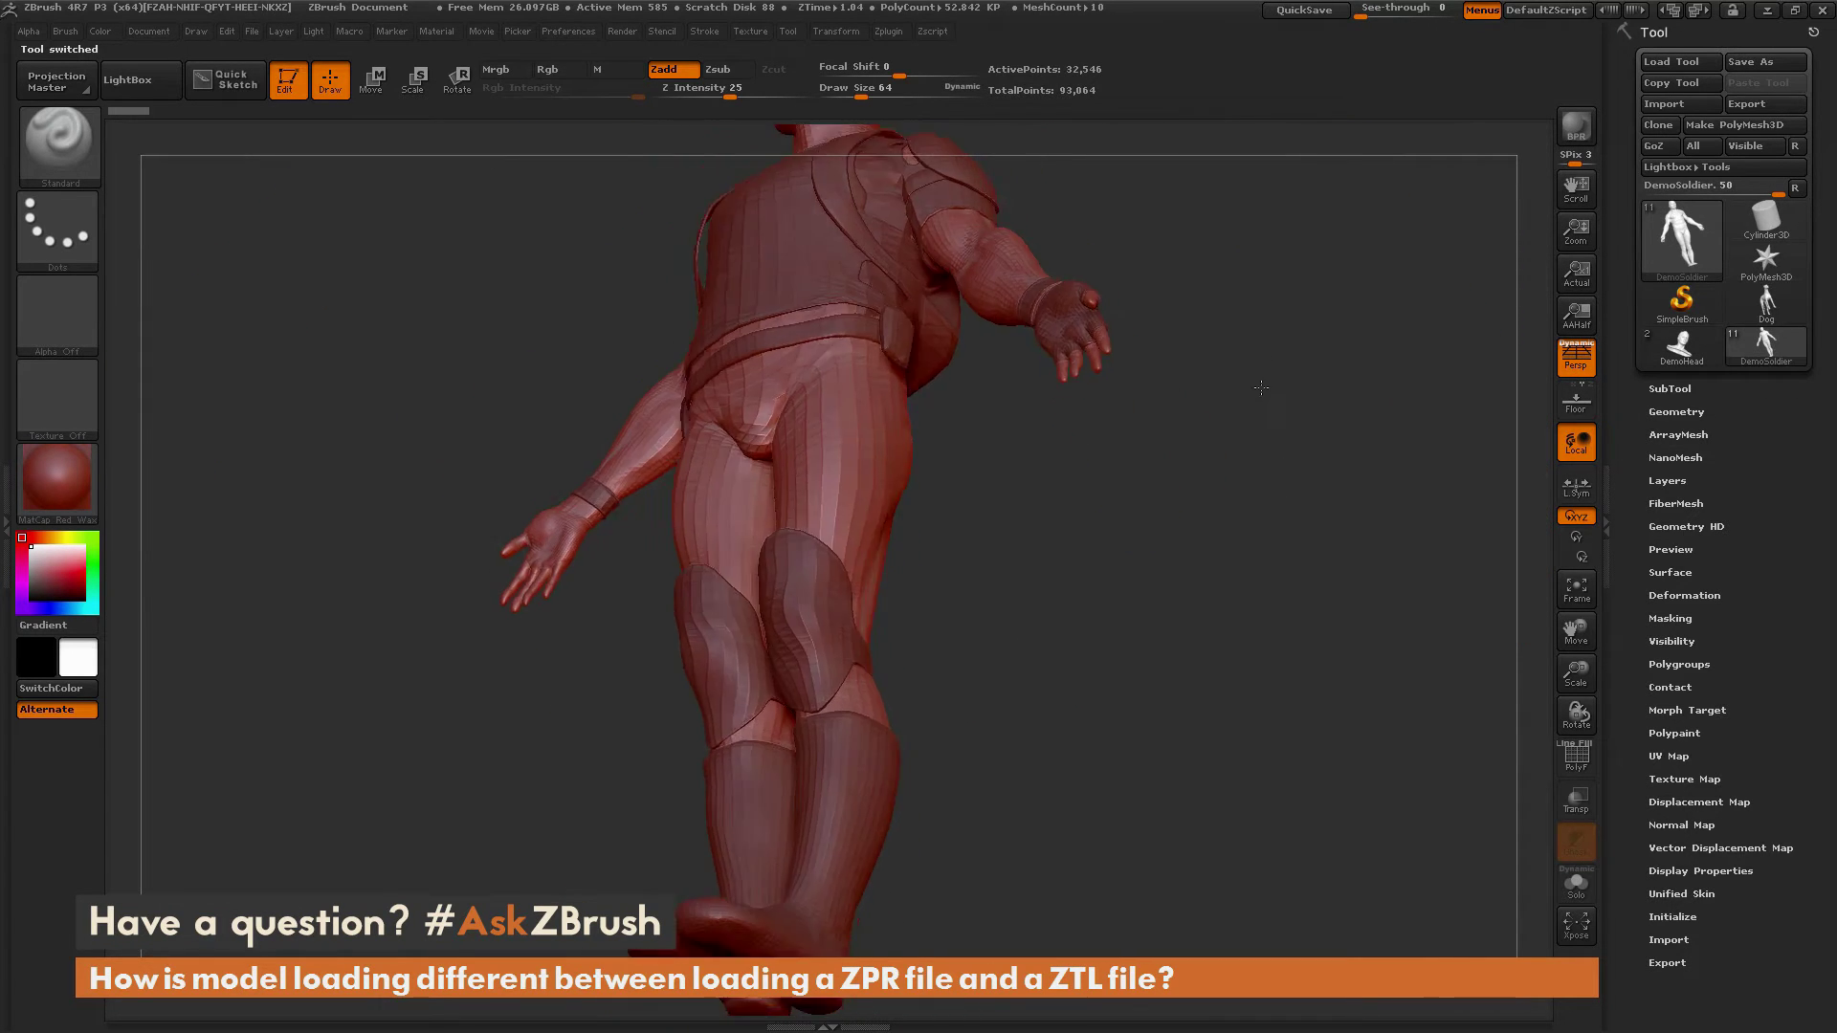
mouse_move(1764, 358)
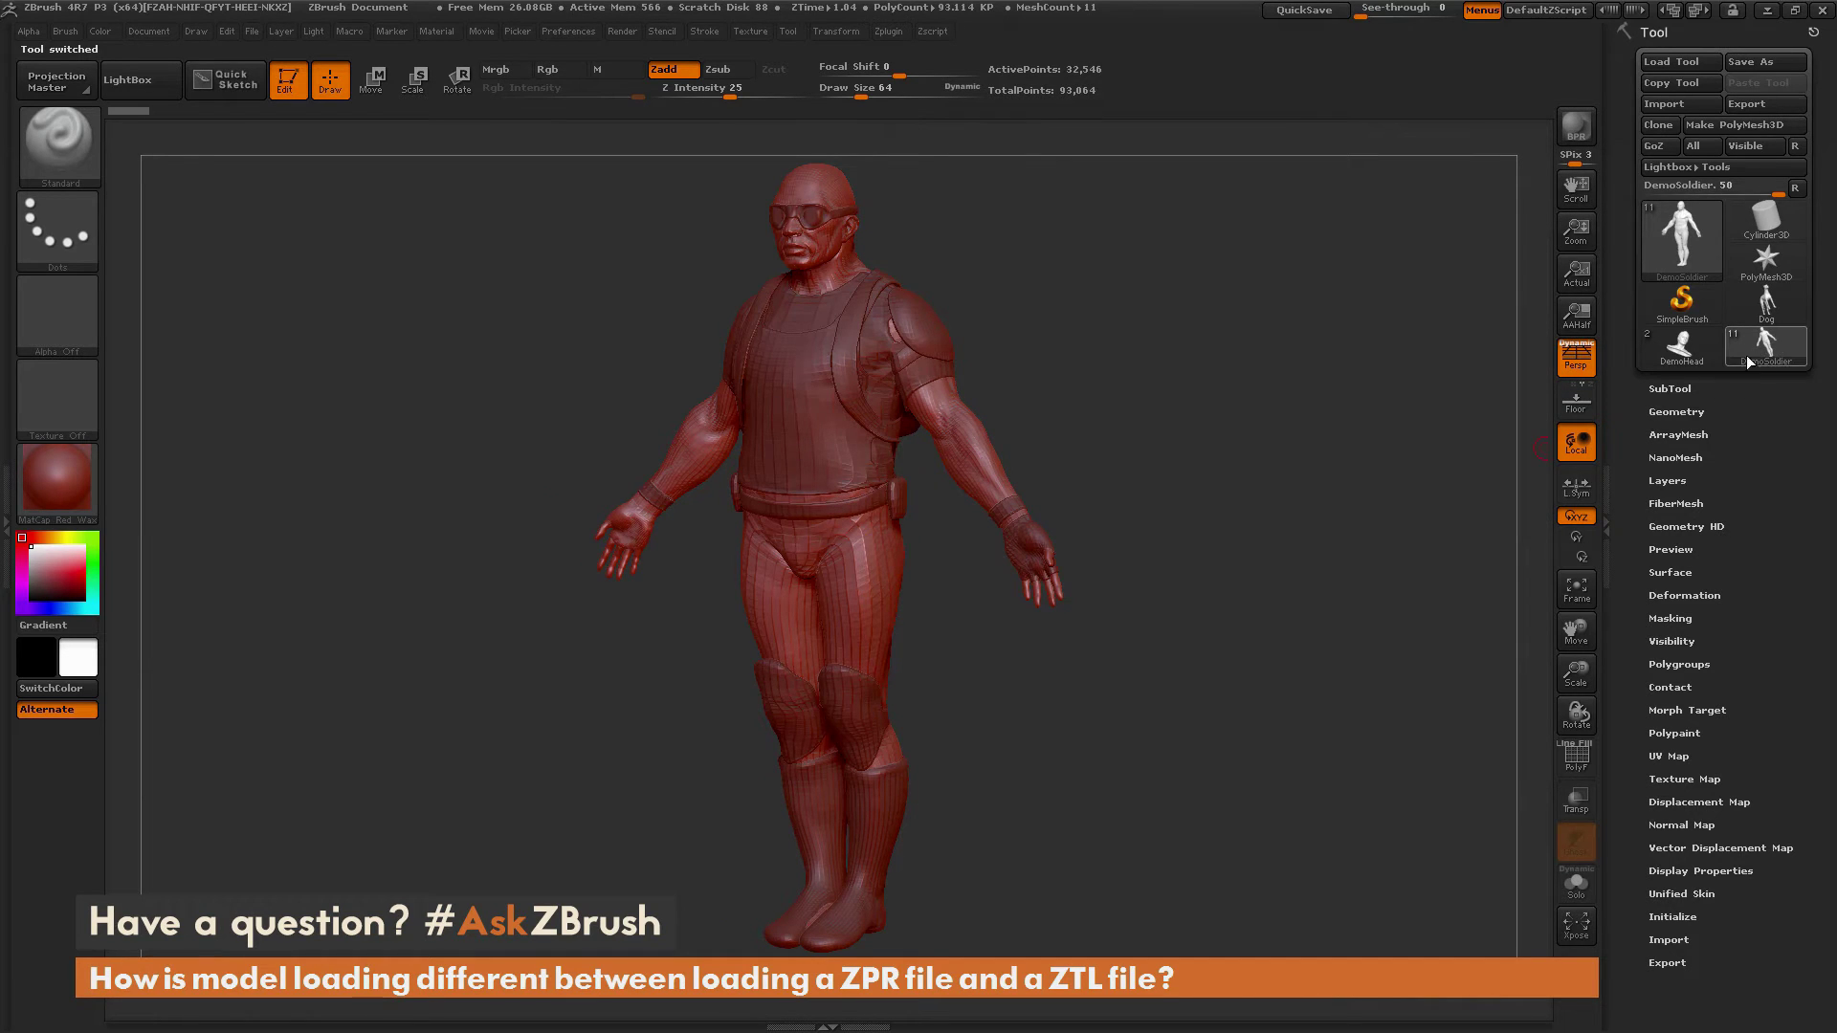
left_click(1670, 389)
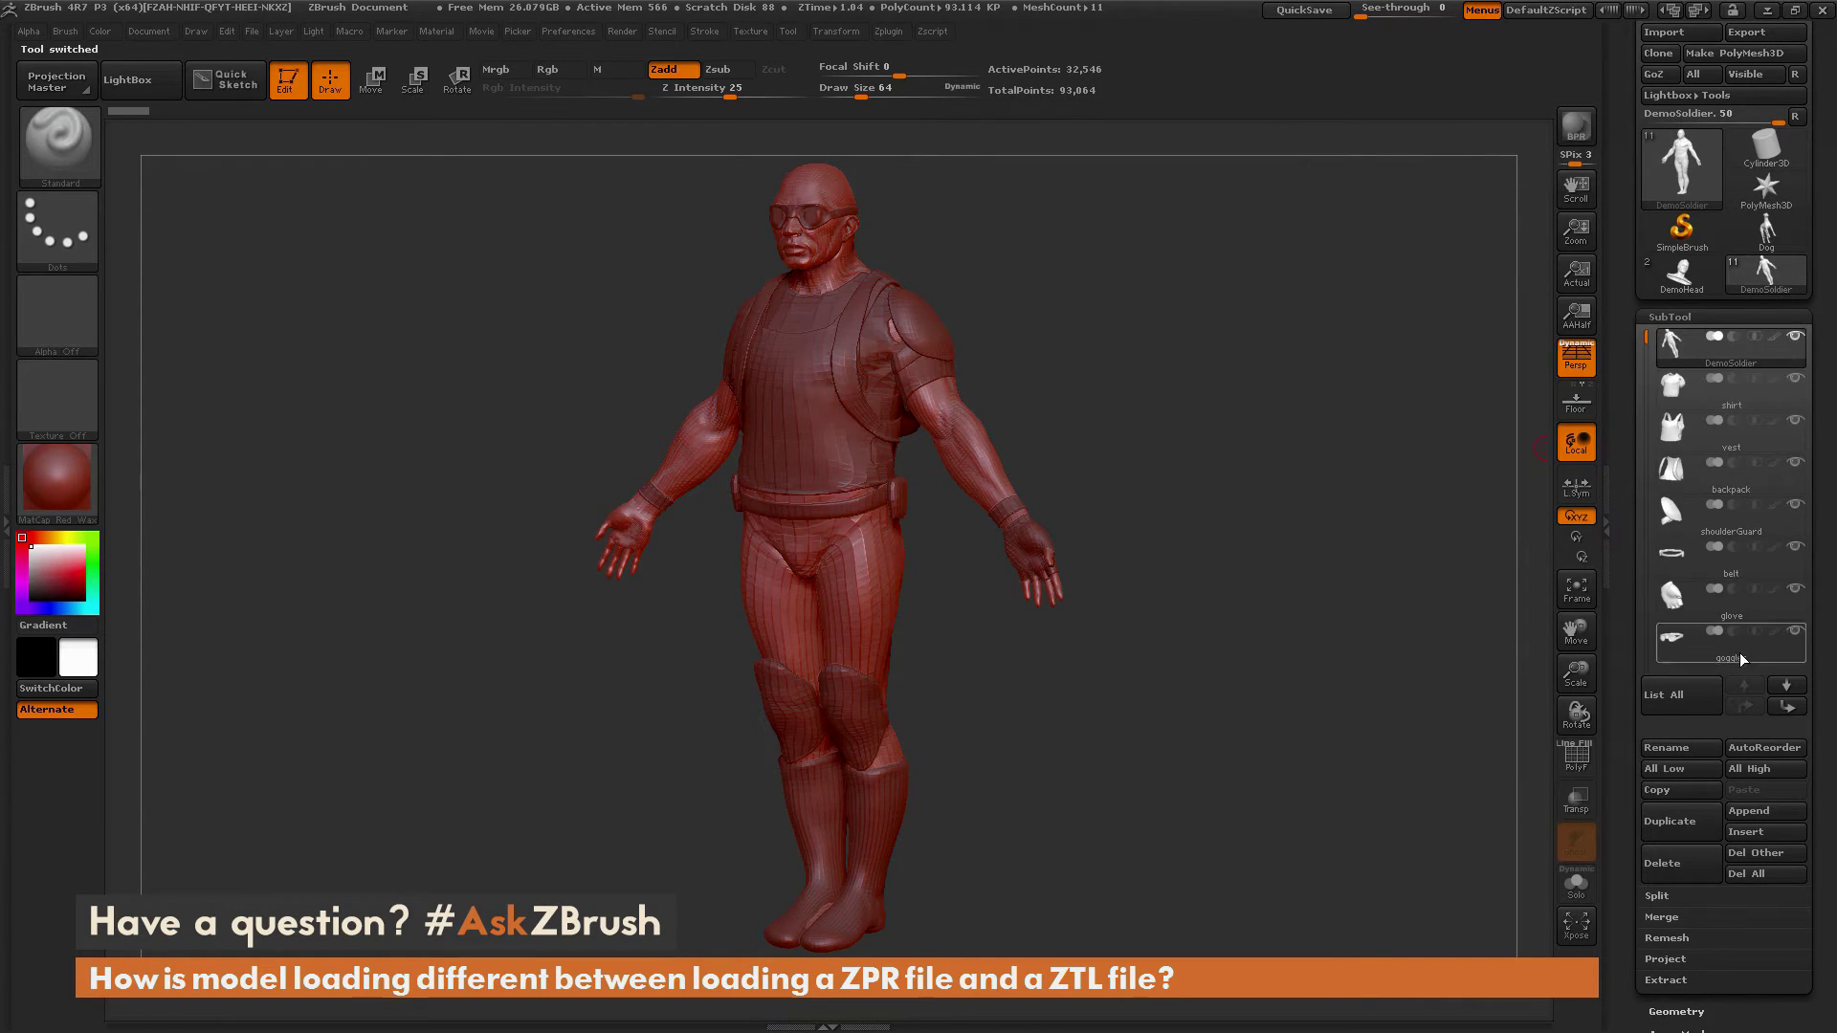
Step: Scroll the Tool palette and bring up the File menu options
mouse_move(1749, 350)
mouse_move(1765, 287)
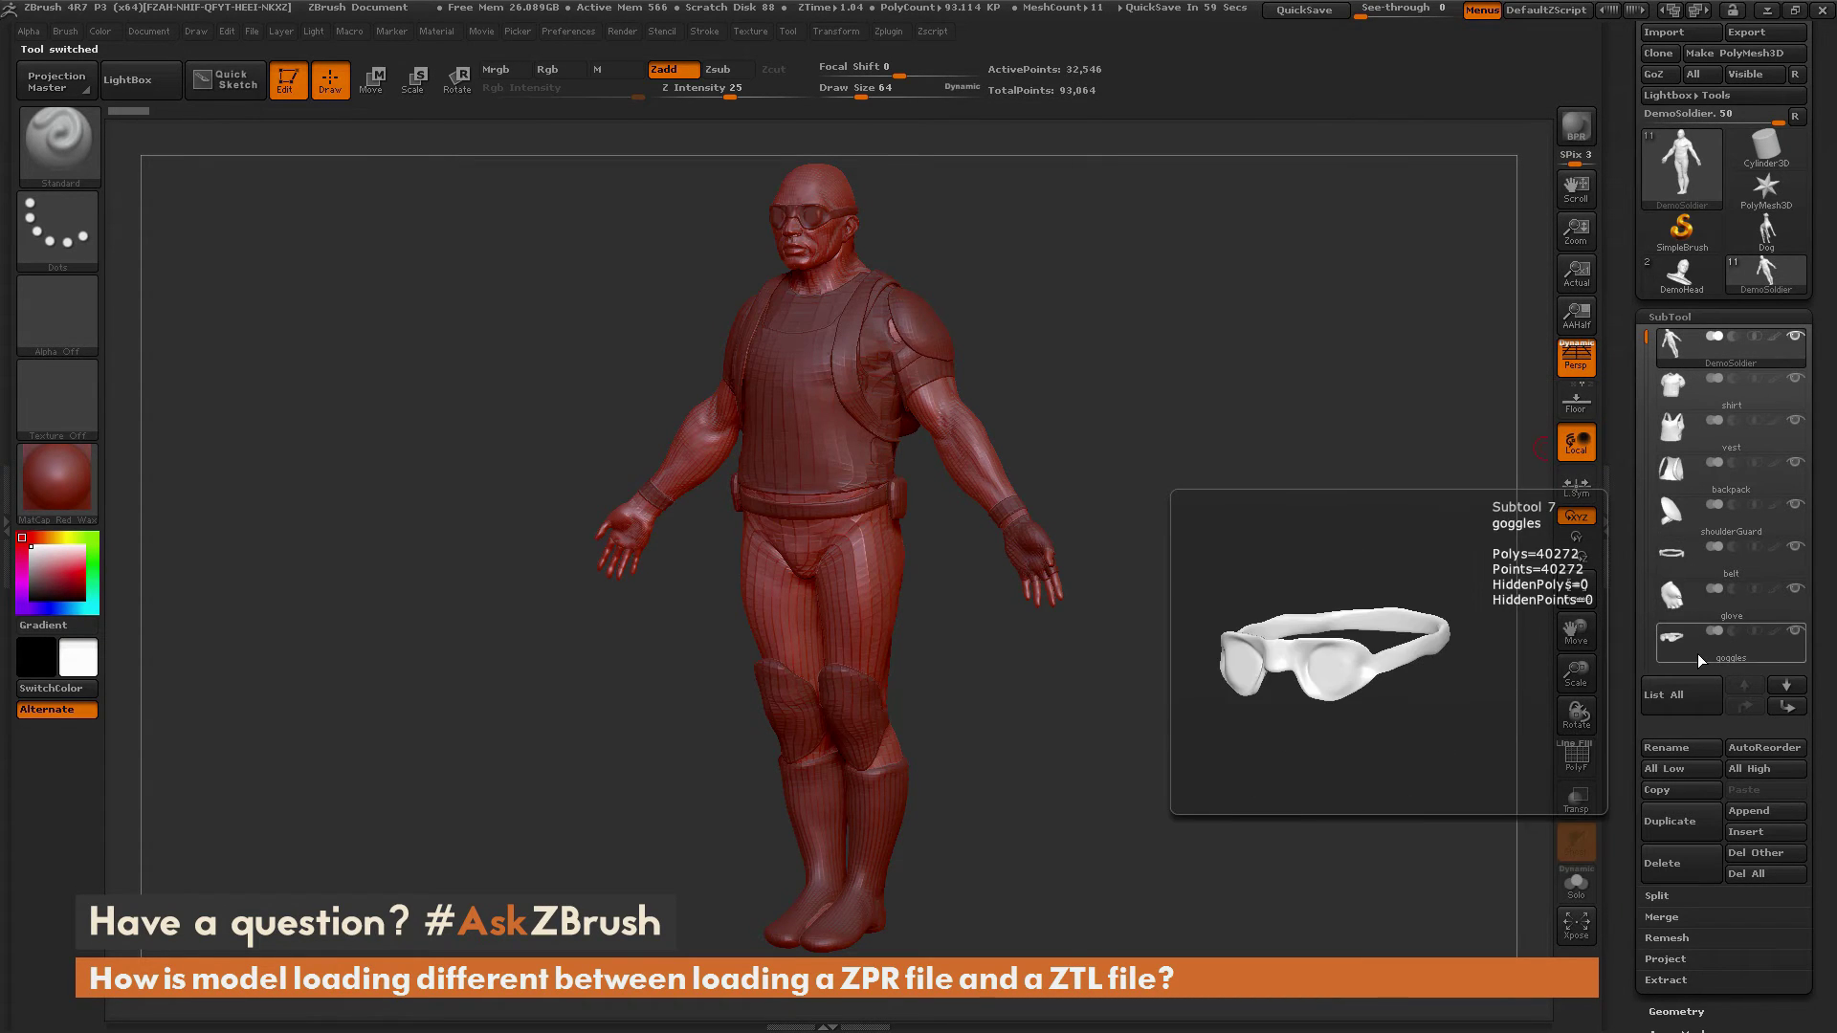
left_click_drag(1619, 238, 1618, 309)
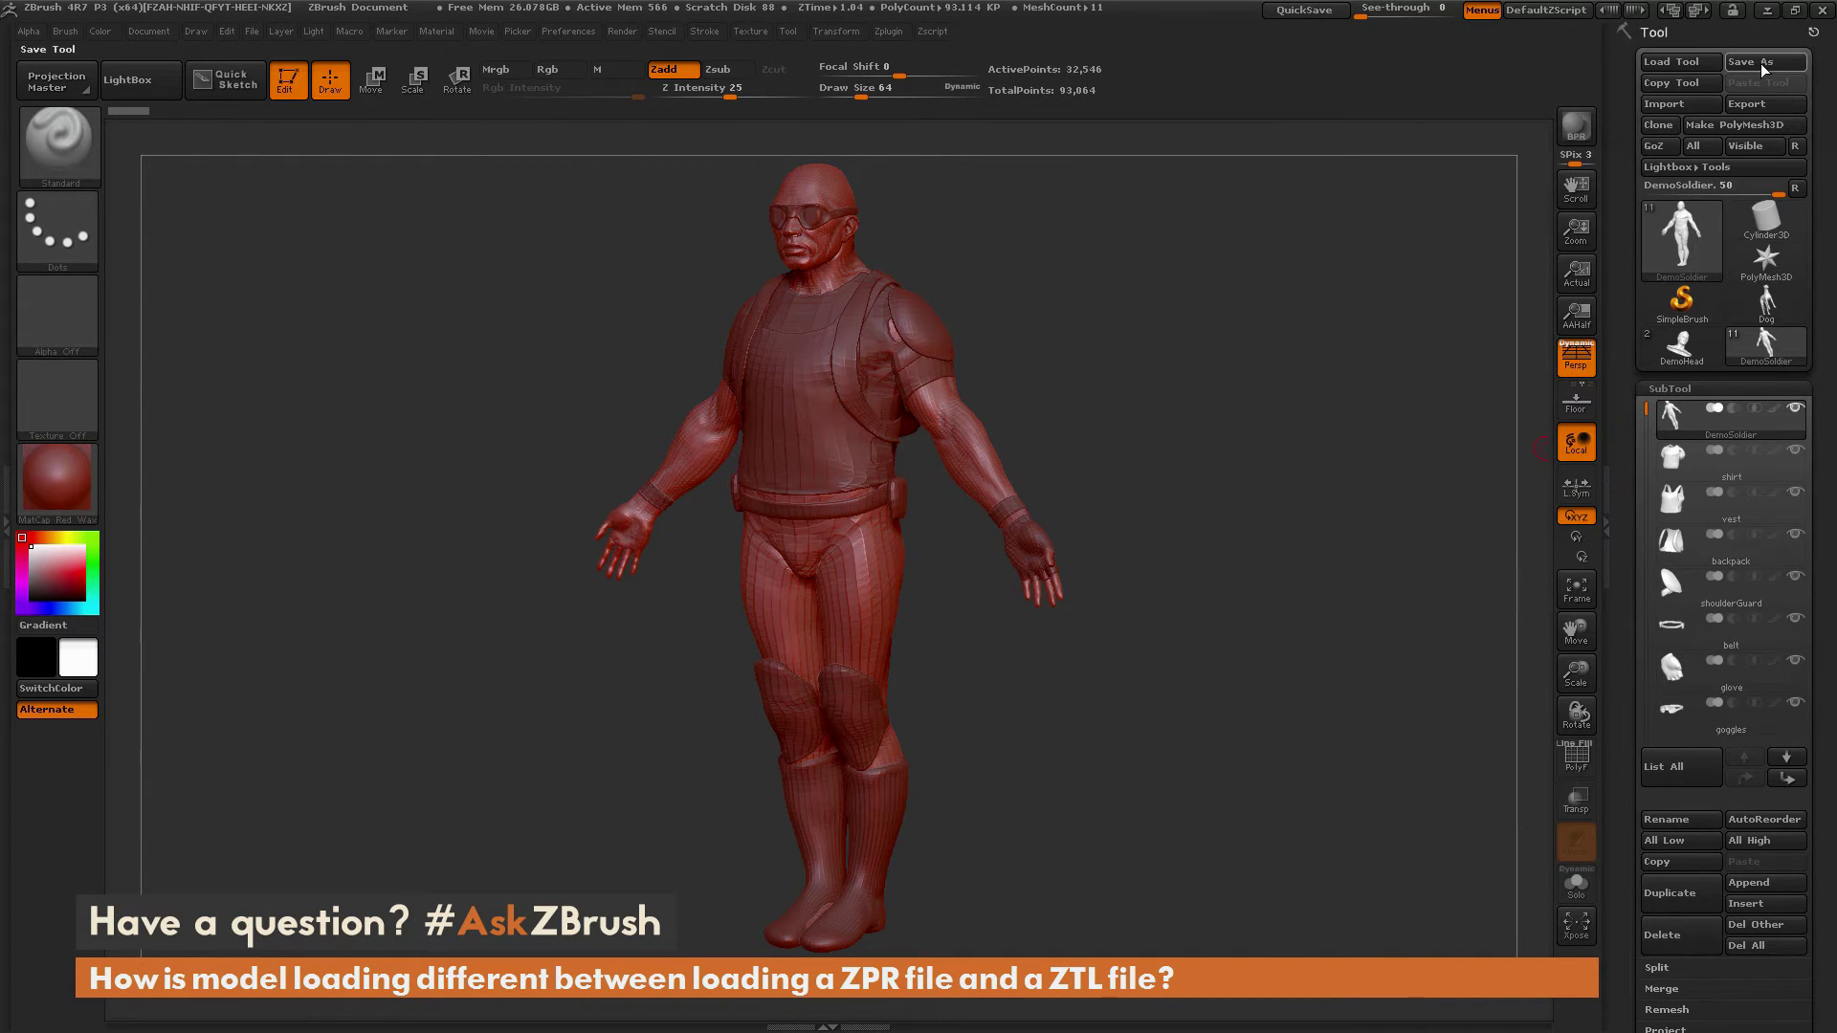
mouse_move(1790, 343)
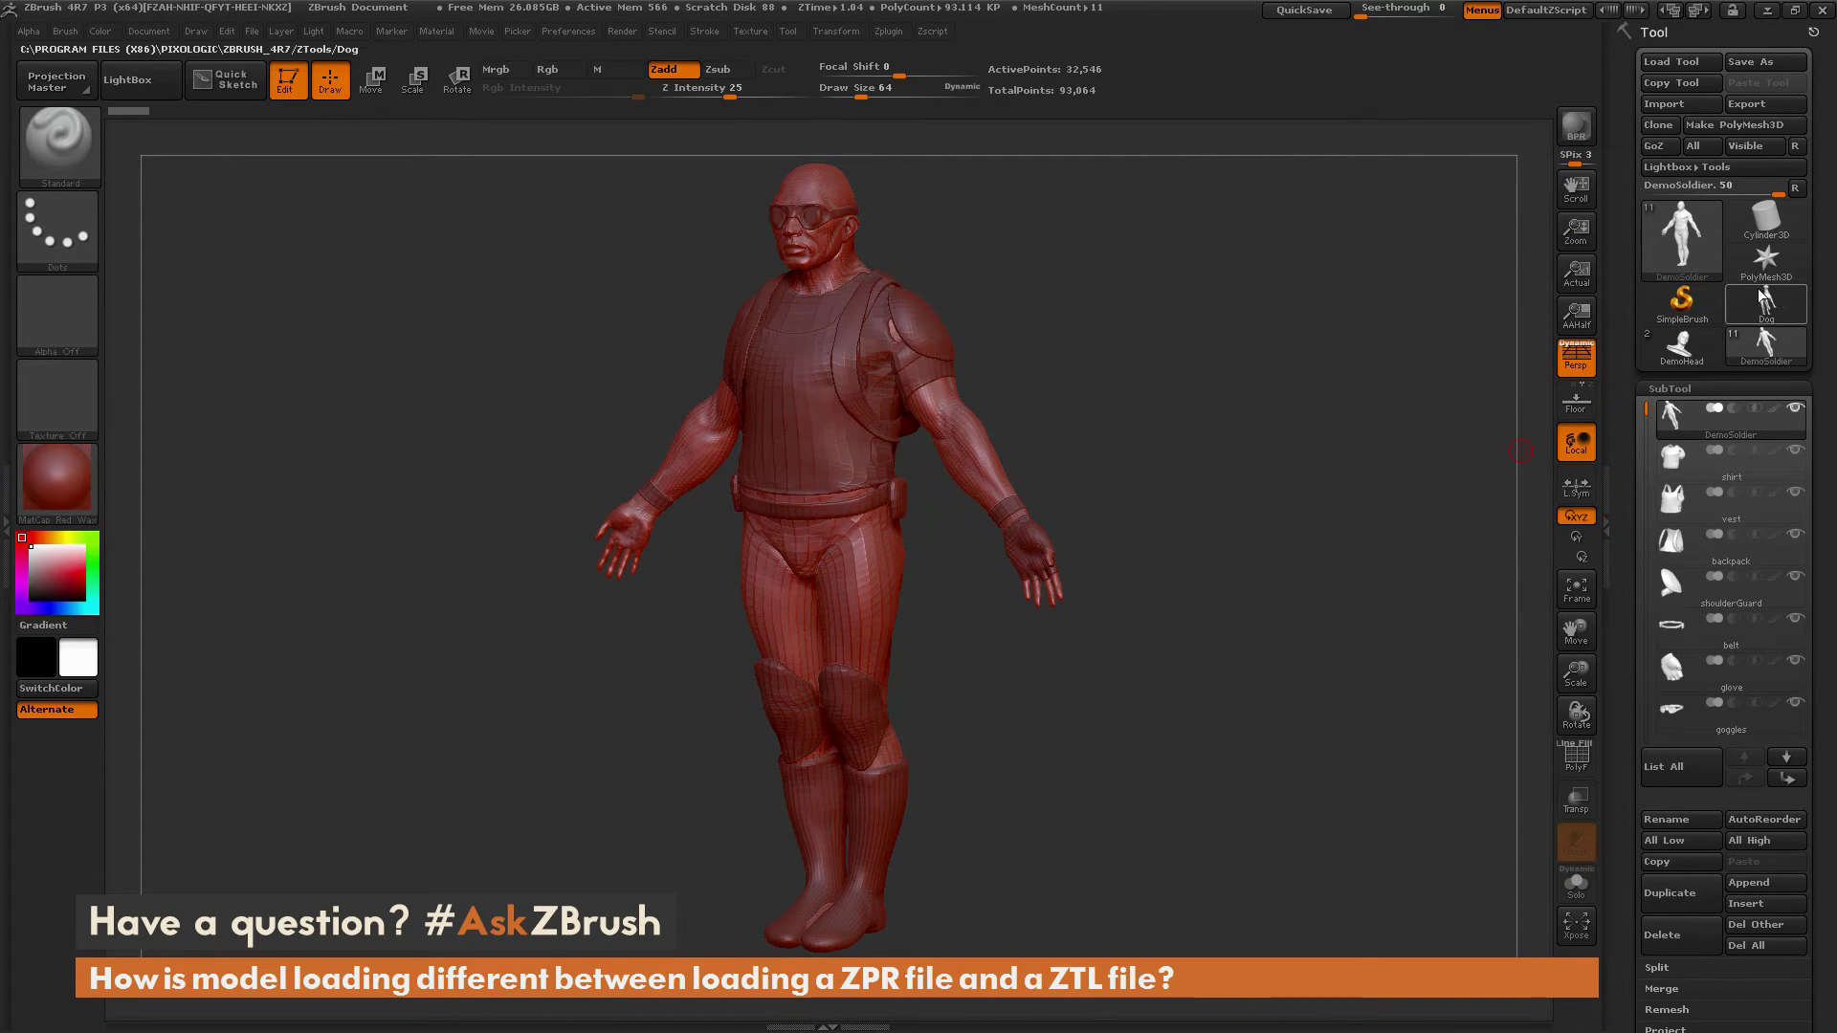
mouse_move(1768, 251)
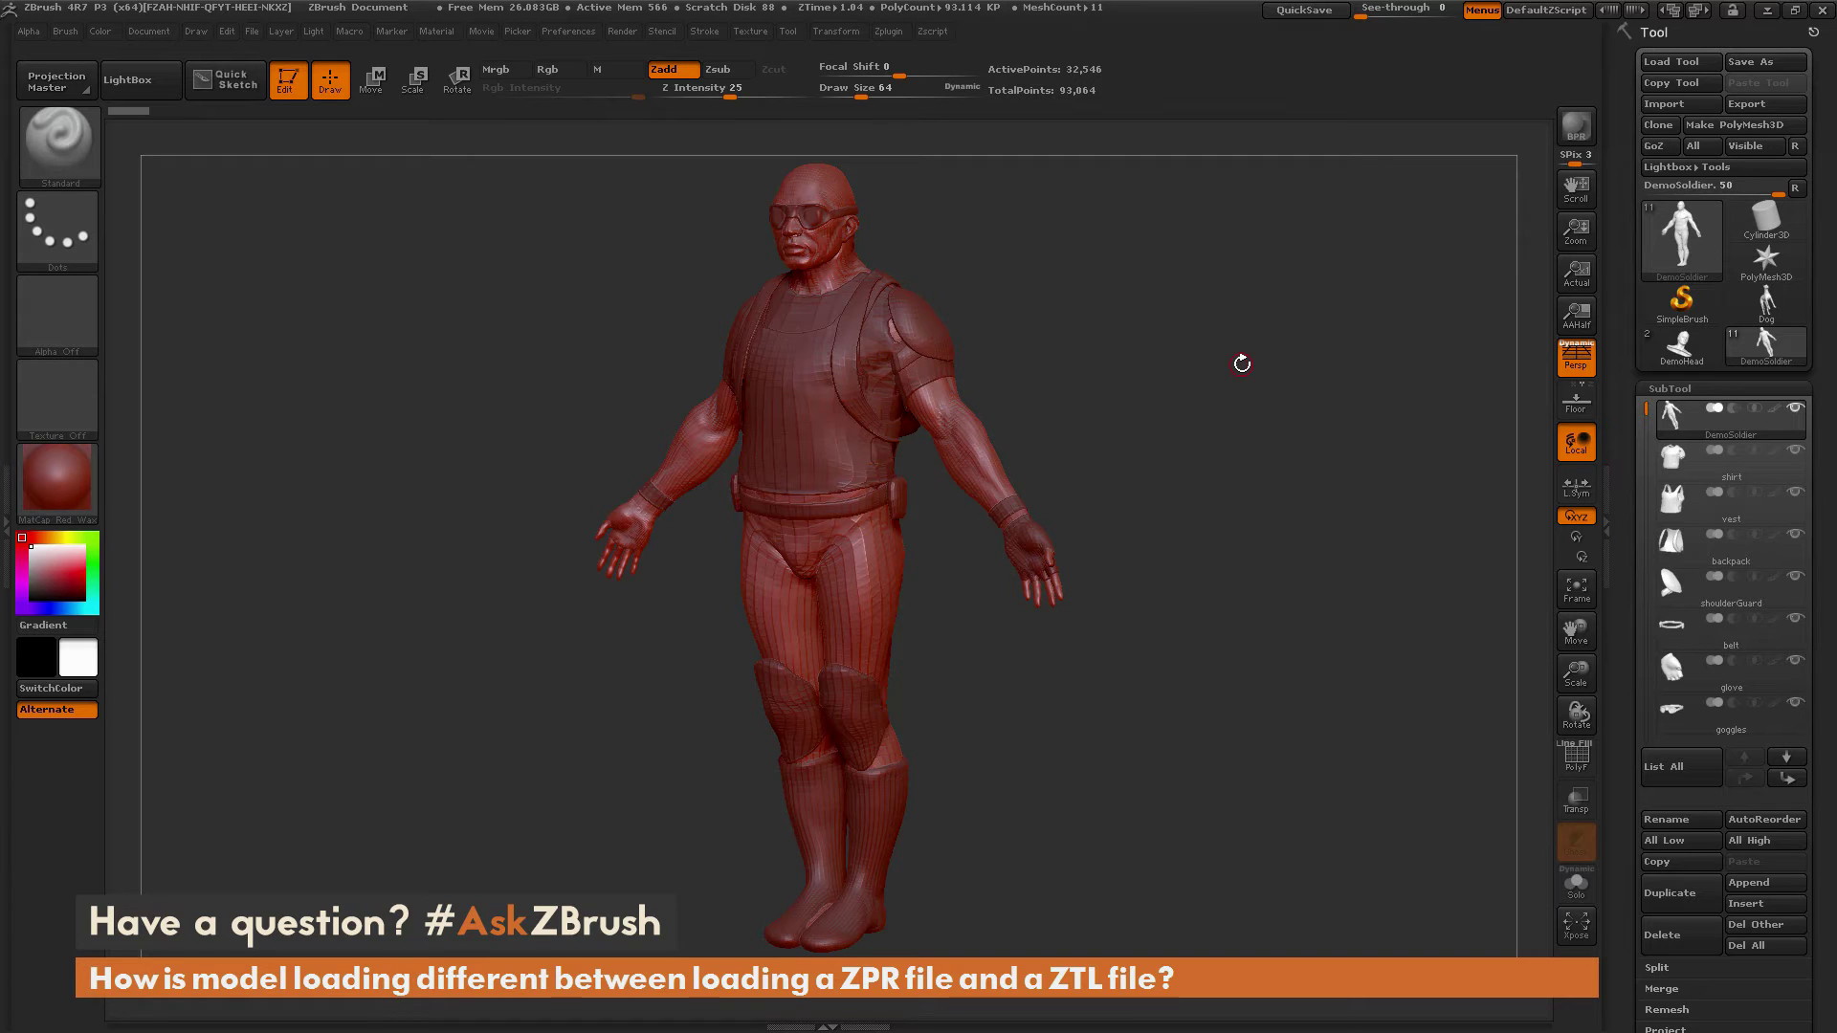
left_click(252, 32)
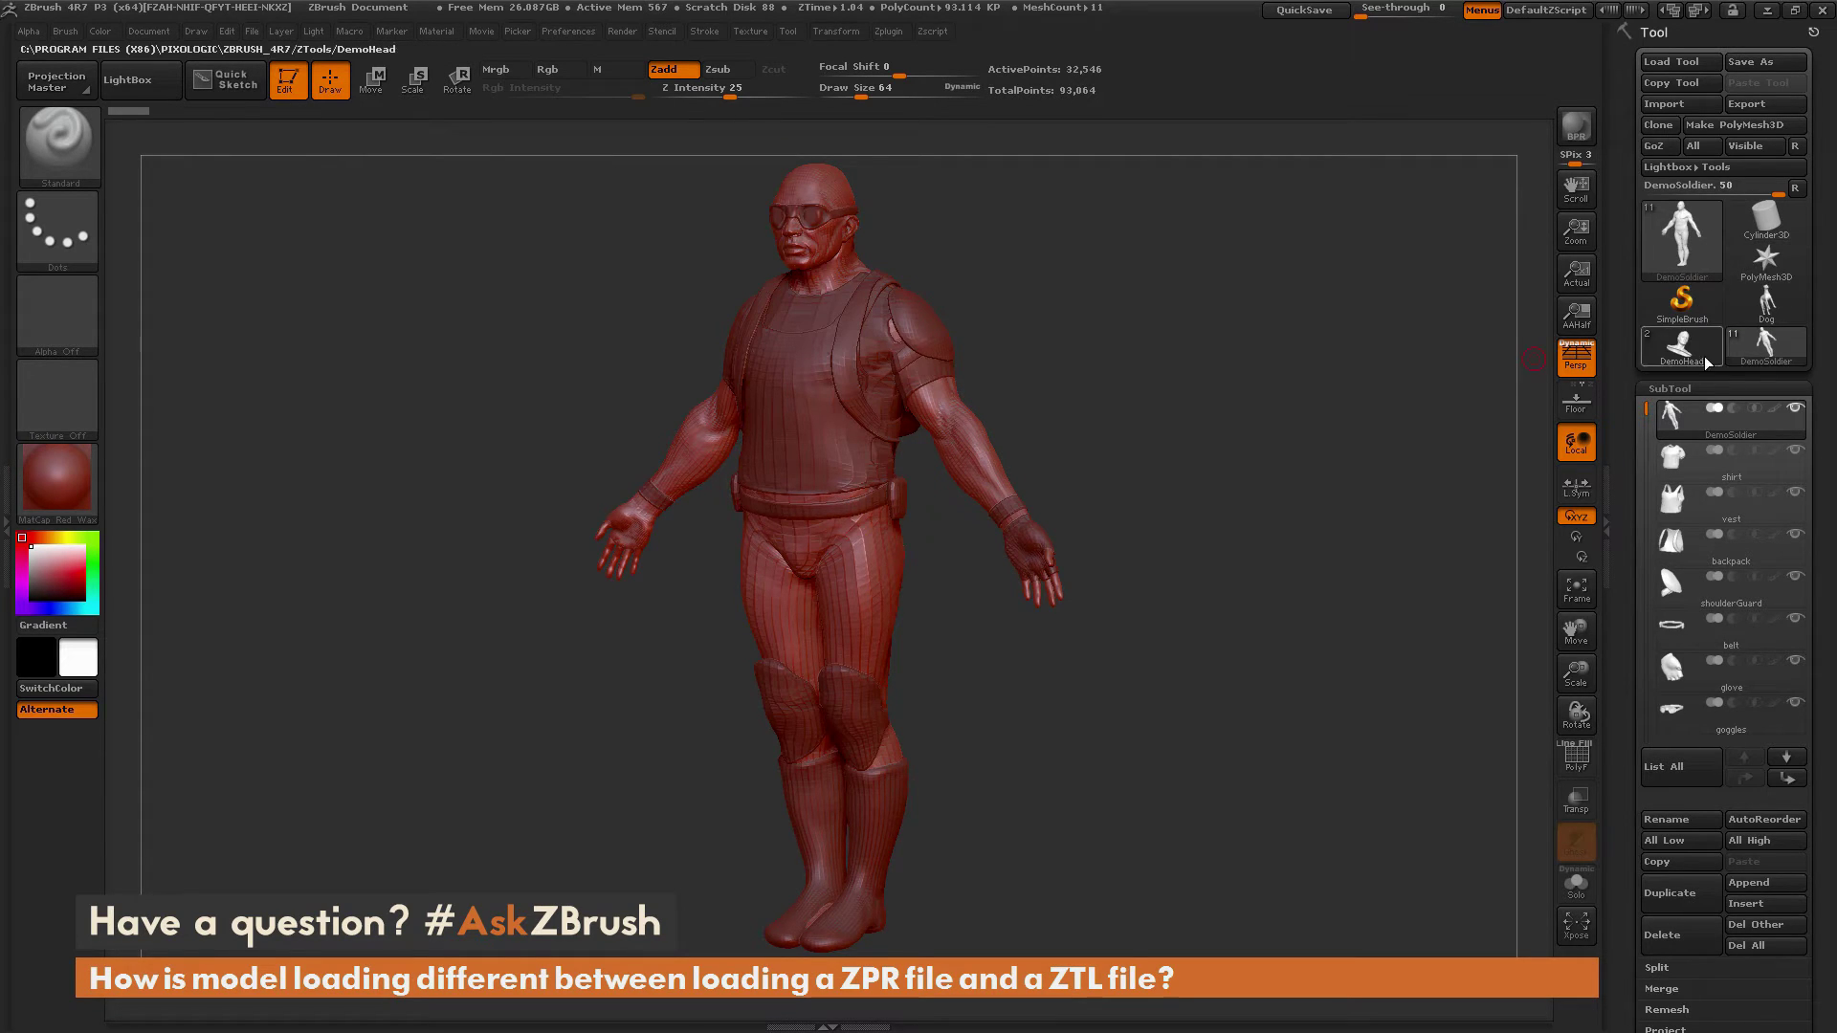
Step: Switch the active tool to the Dog and back to DemoSoldier, then open LightBox
mouse_move(1769, 313)
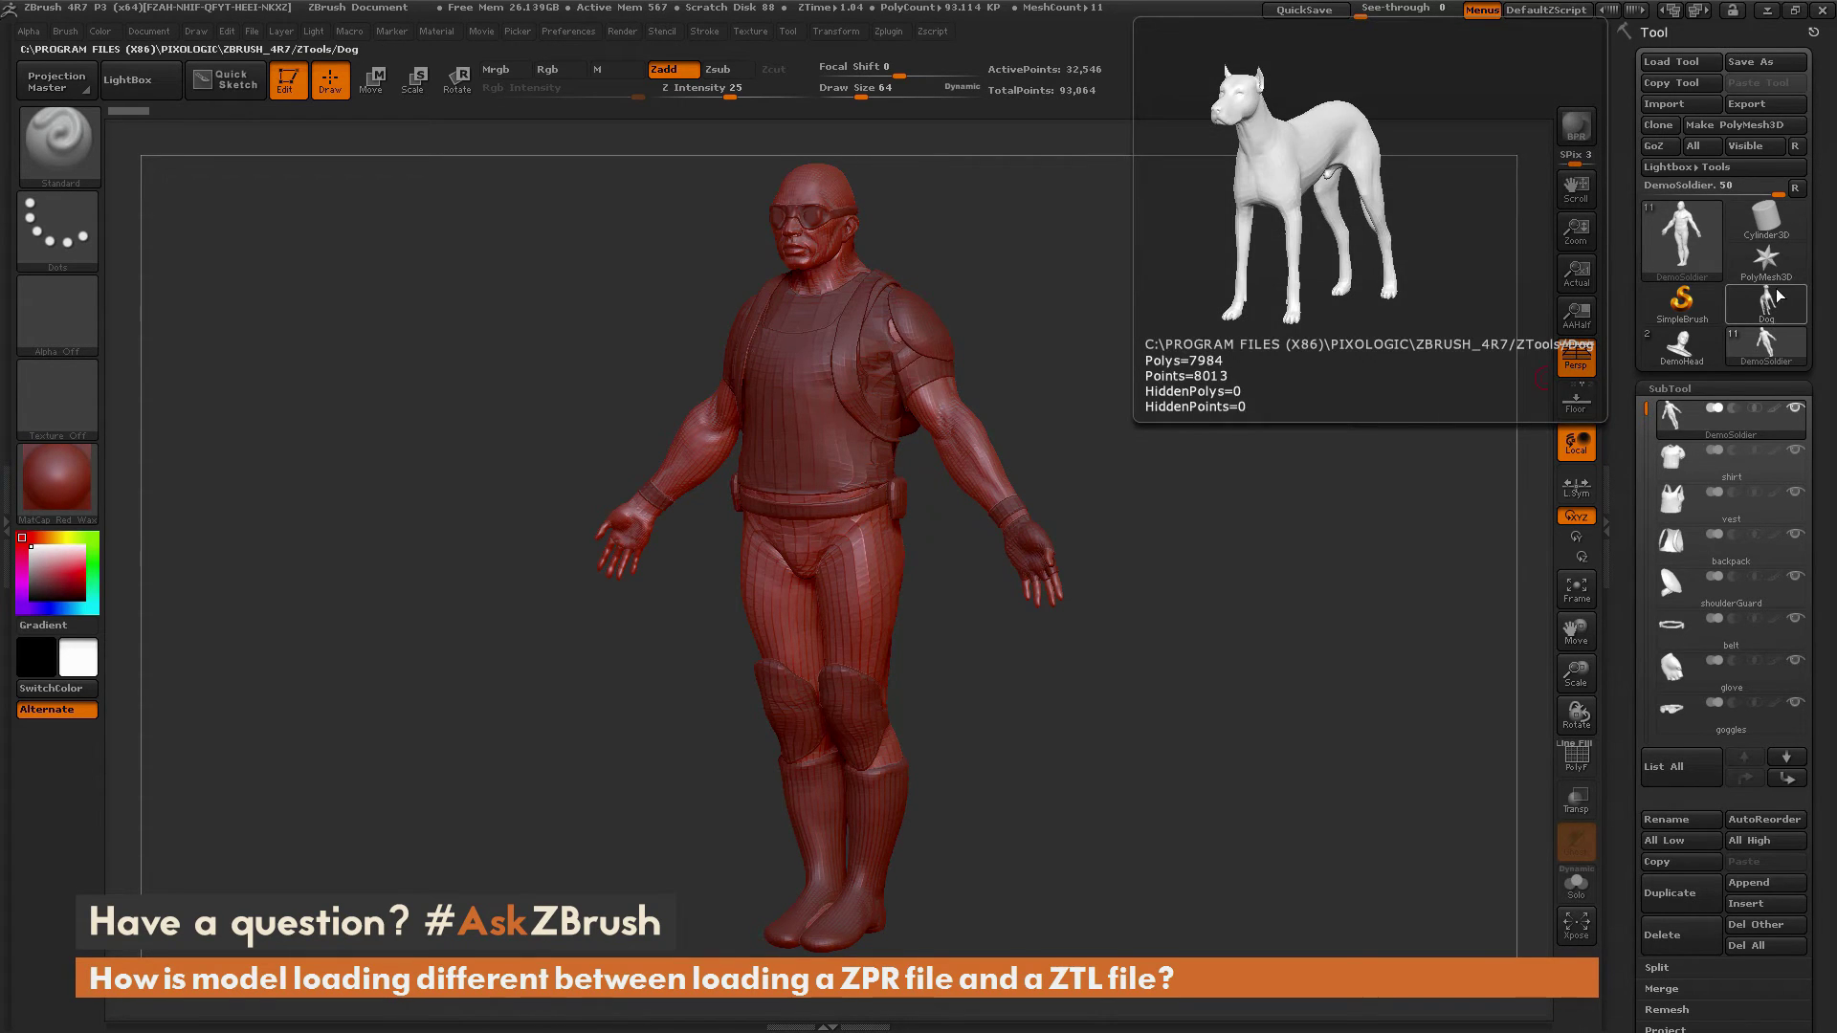
mouse_move(1688, 265)
mouse_move(1735, 362)
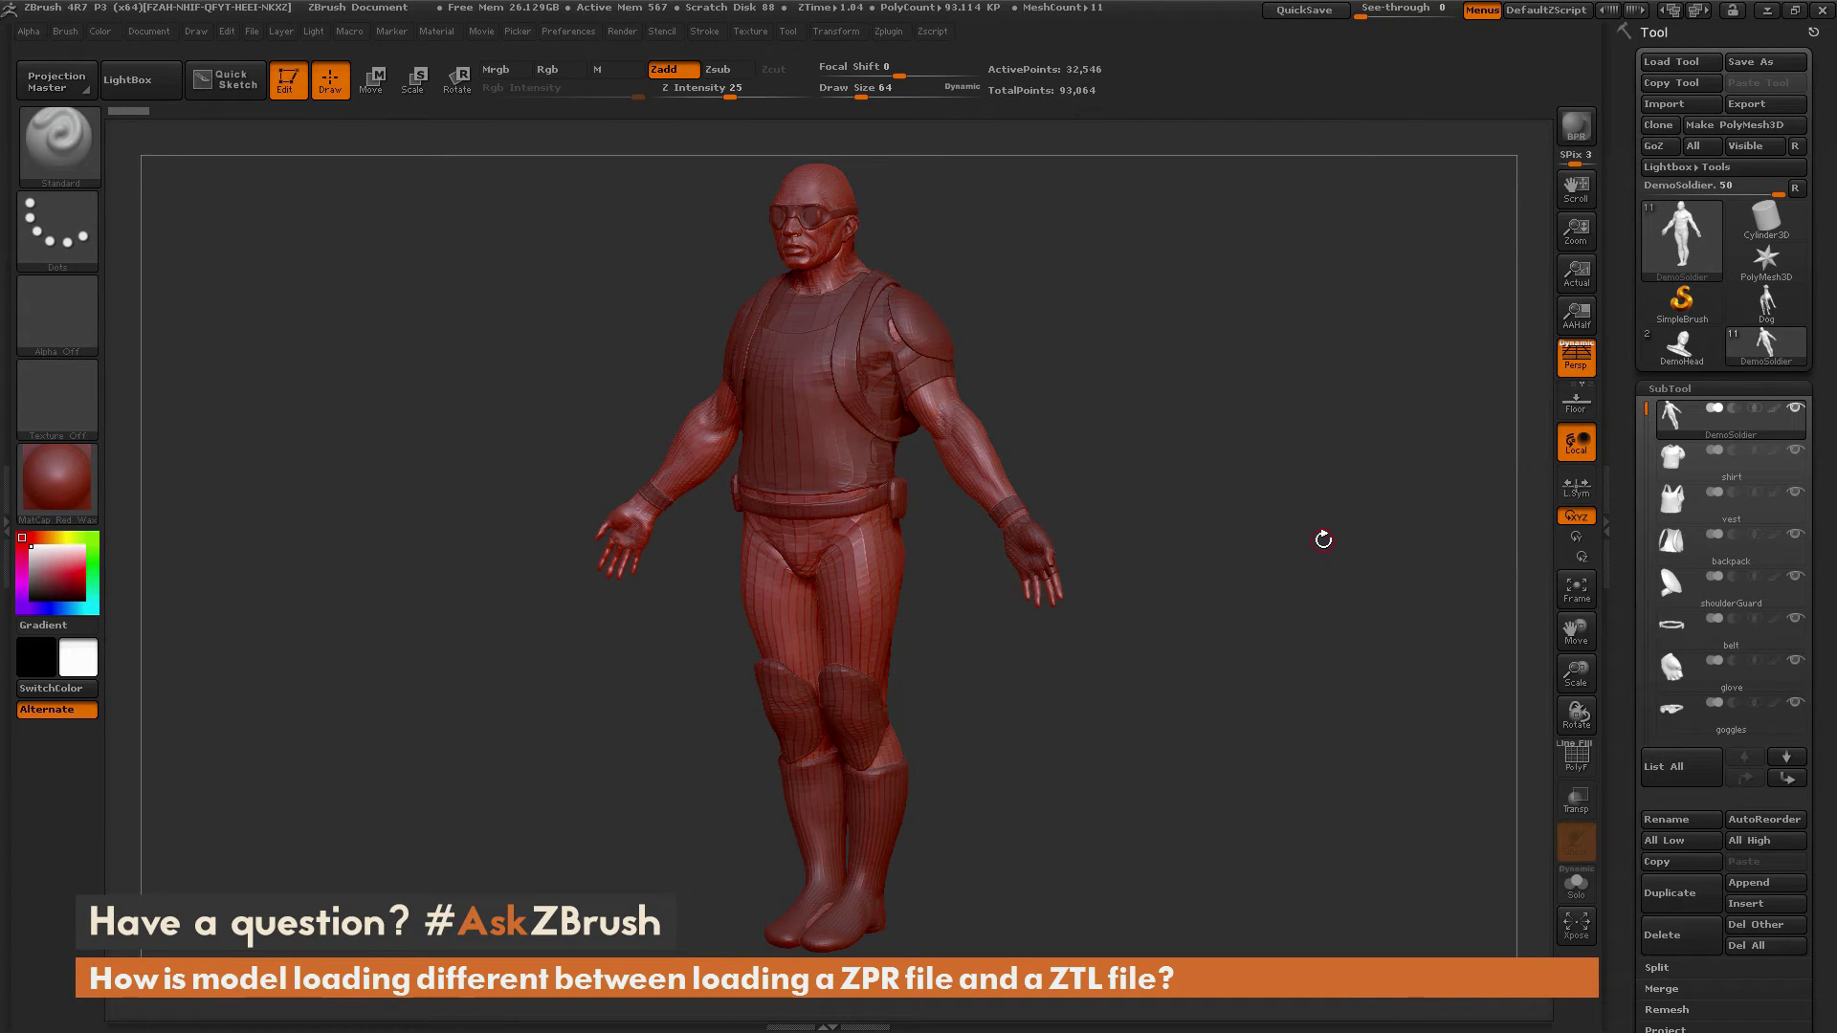
left_click(1767, 308)
left_click(1764, 359)
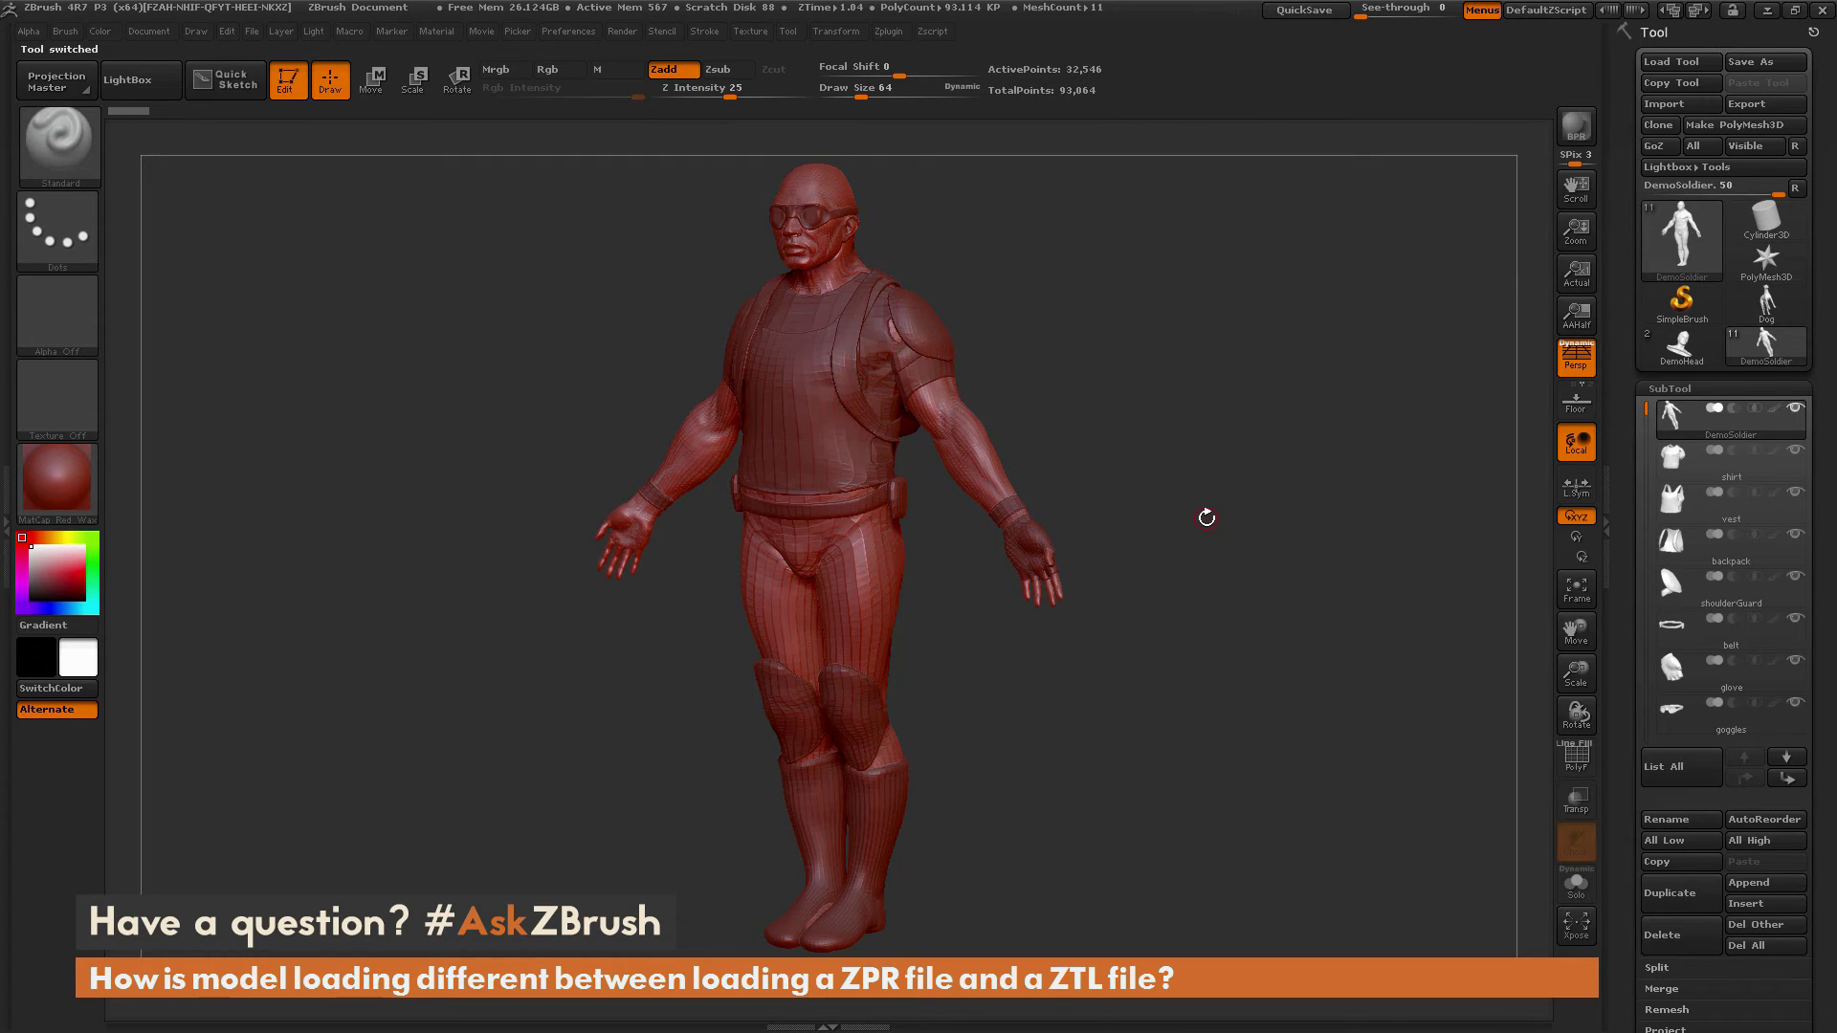
mouse_move(1786, 350)
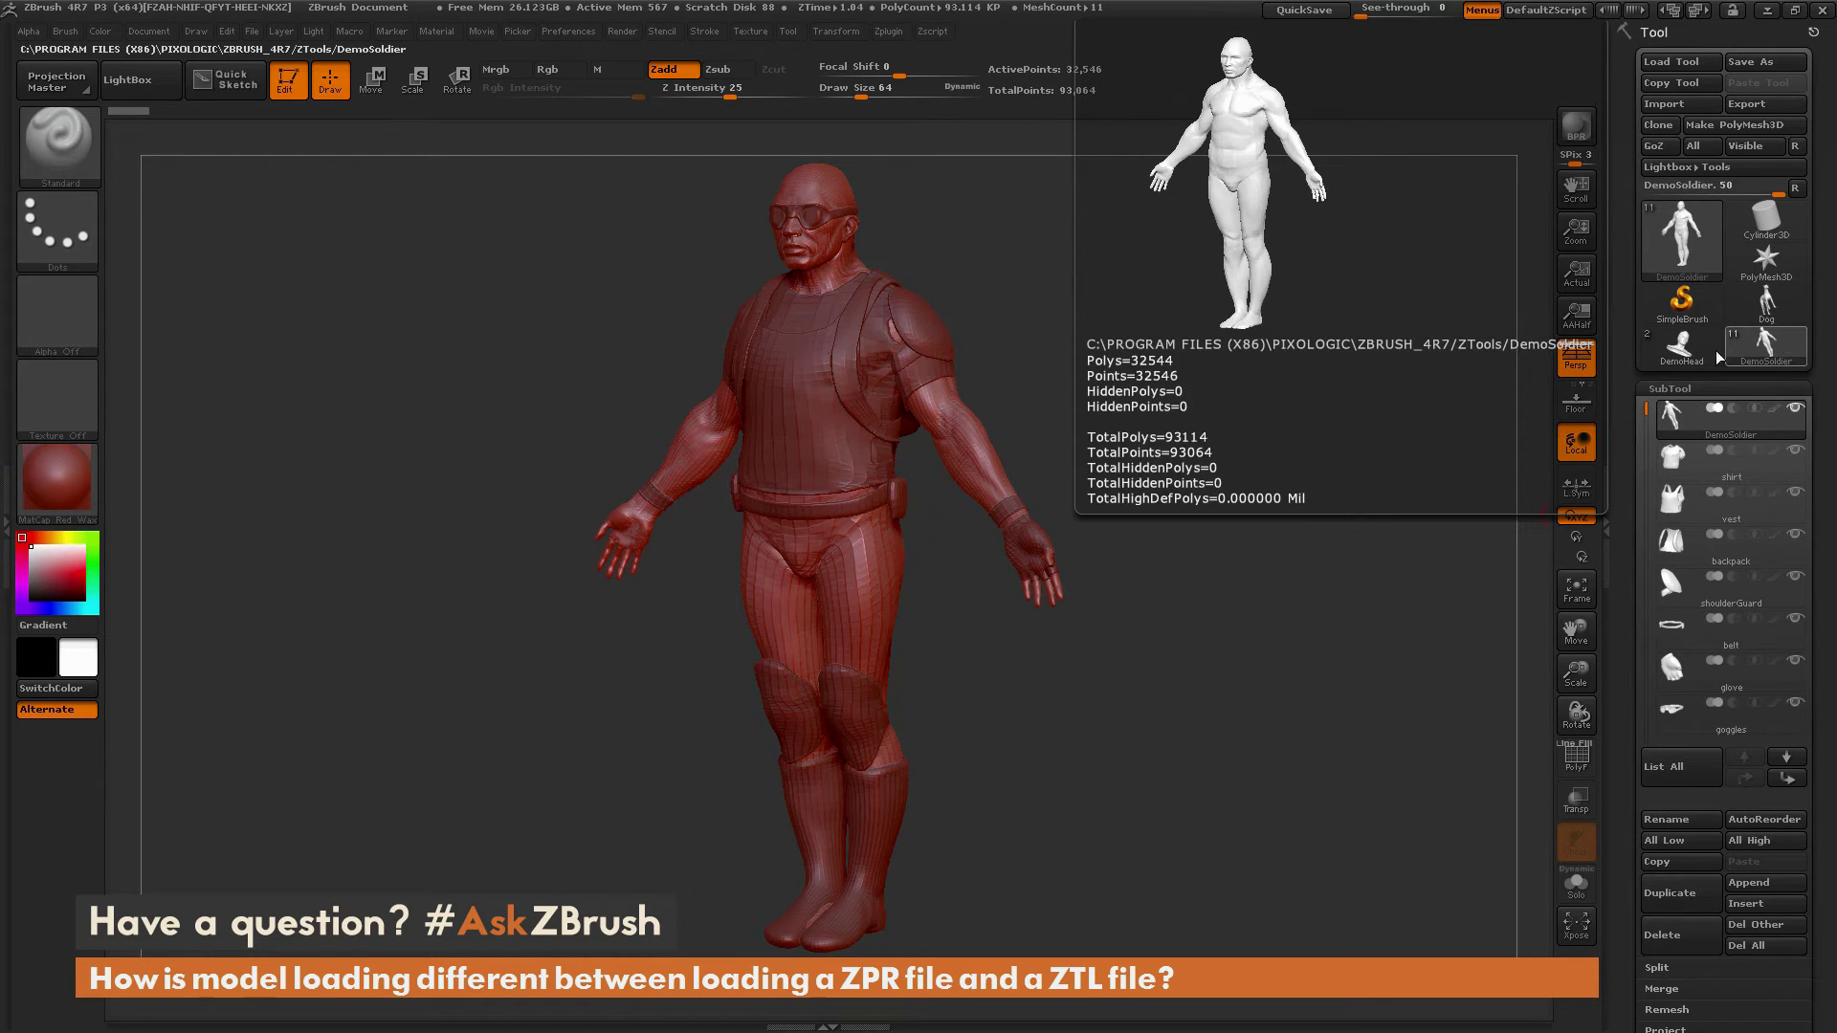
mouse_move(1689, 363)
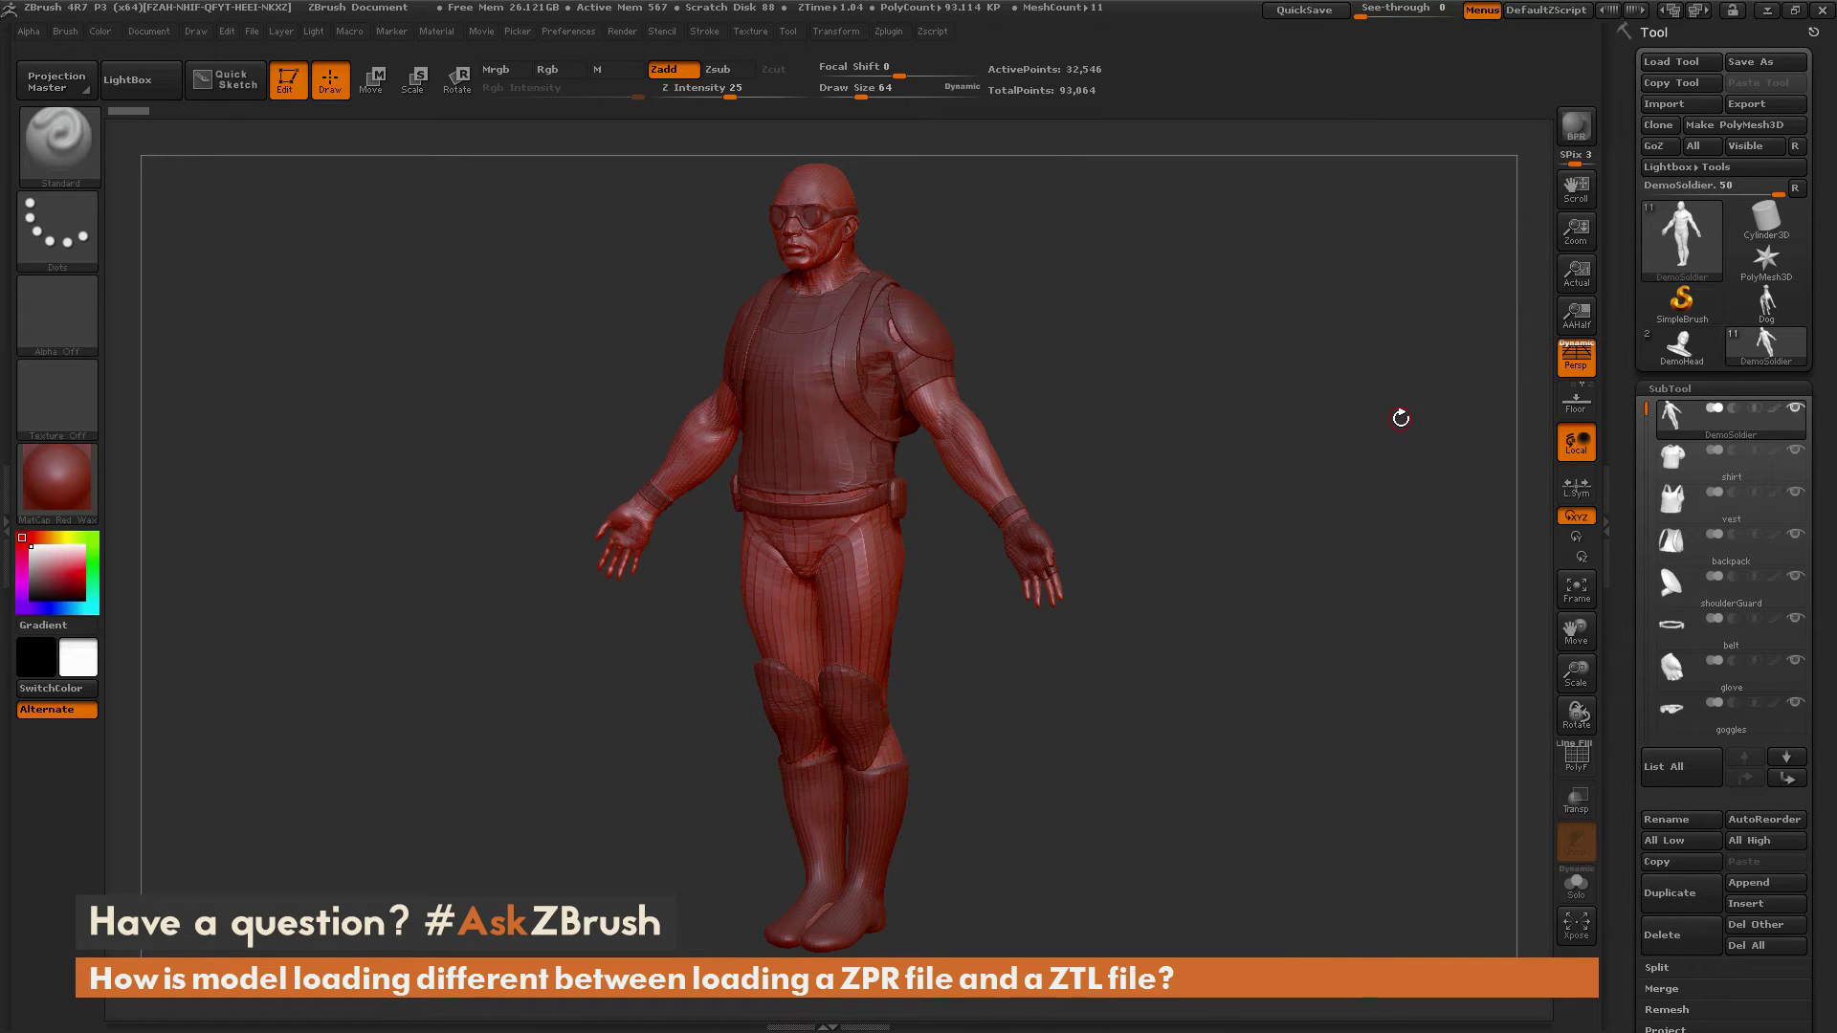
left_click(143, 80)
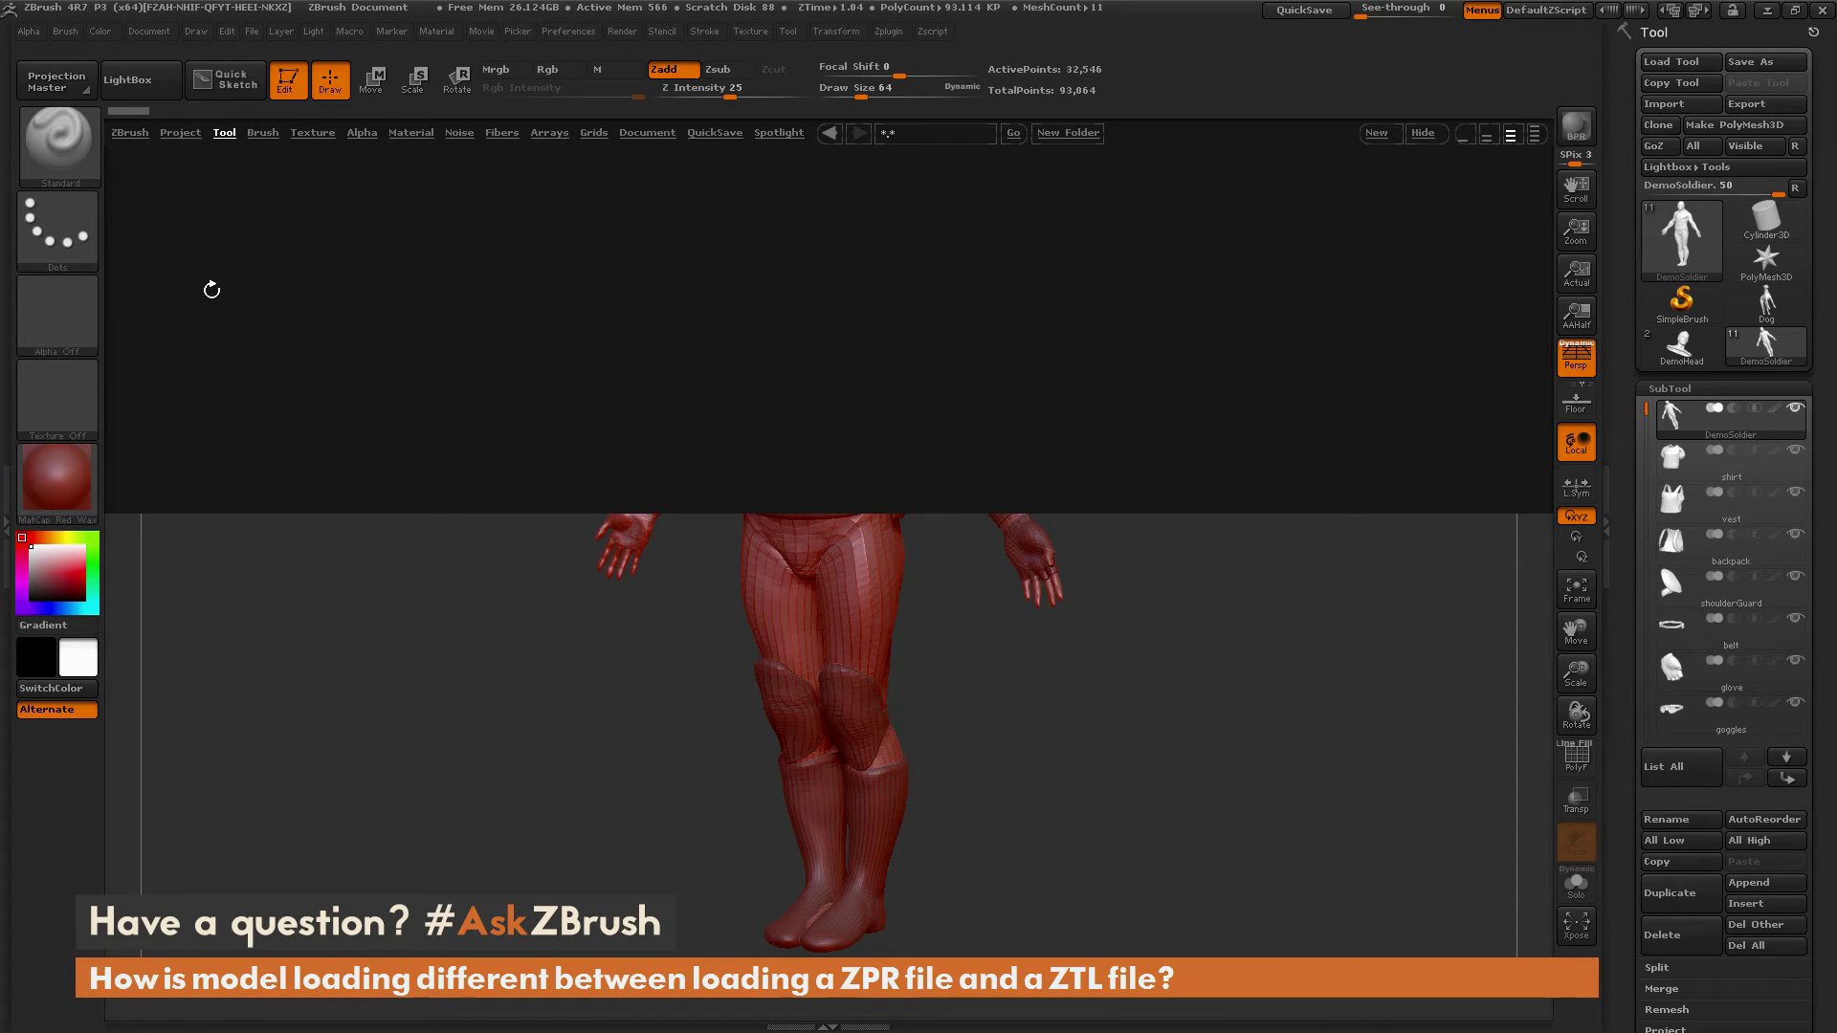
Step: Open Earthquake.ZPR from LightBox's Project tab, bringing up the Closing Project save prompt
left_click(179, 133)
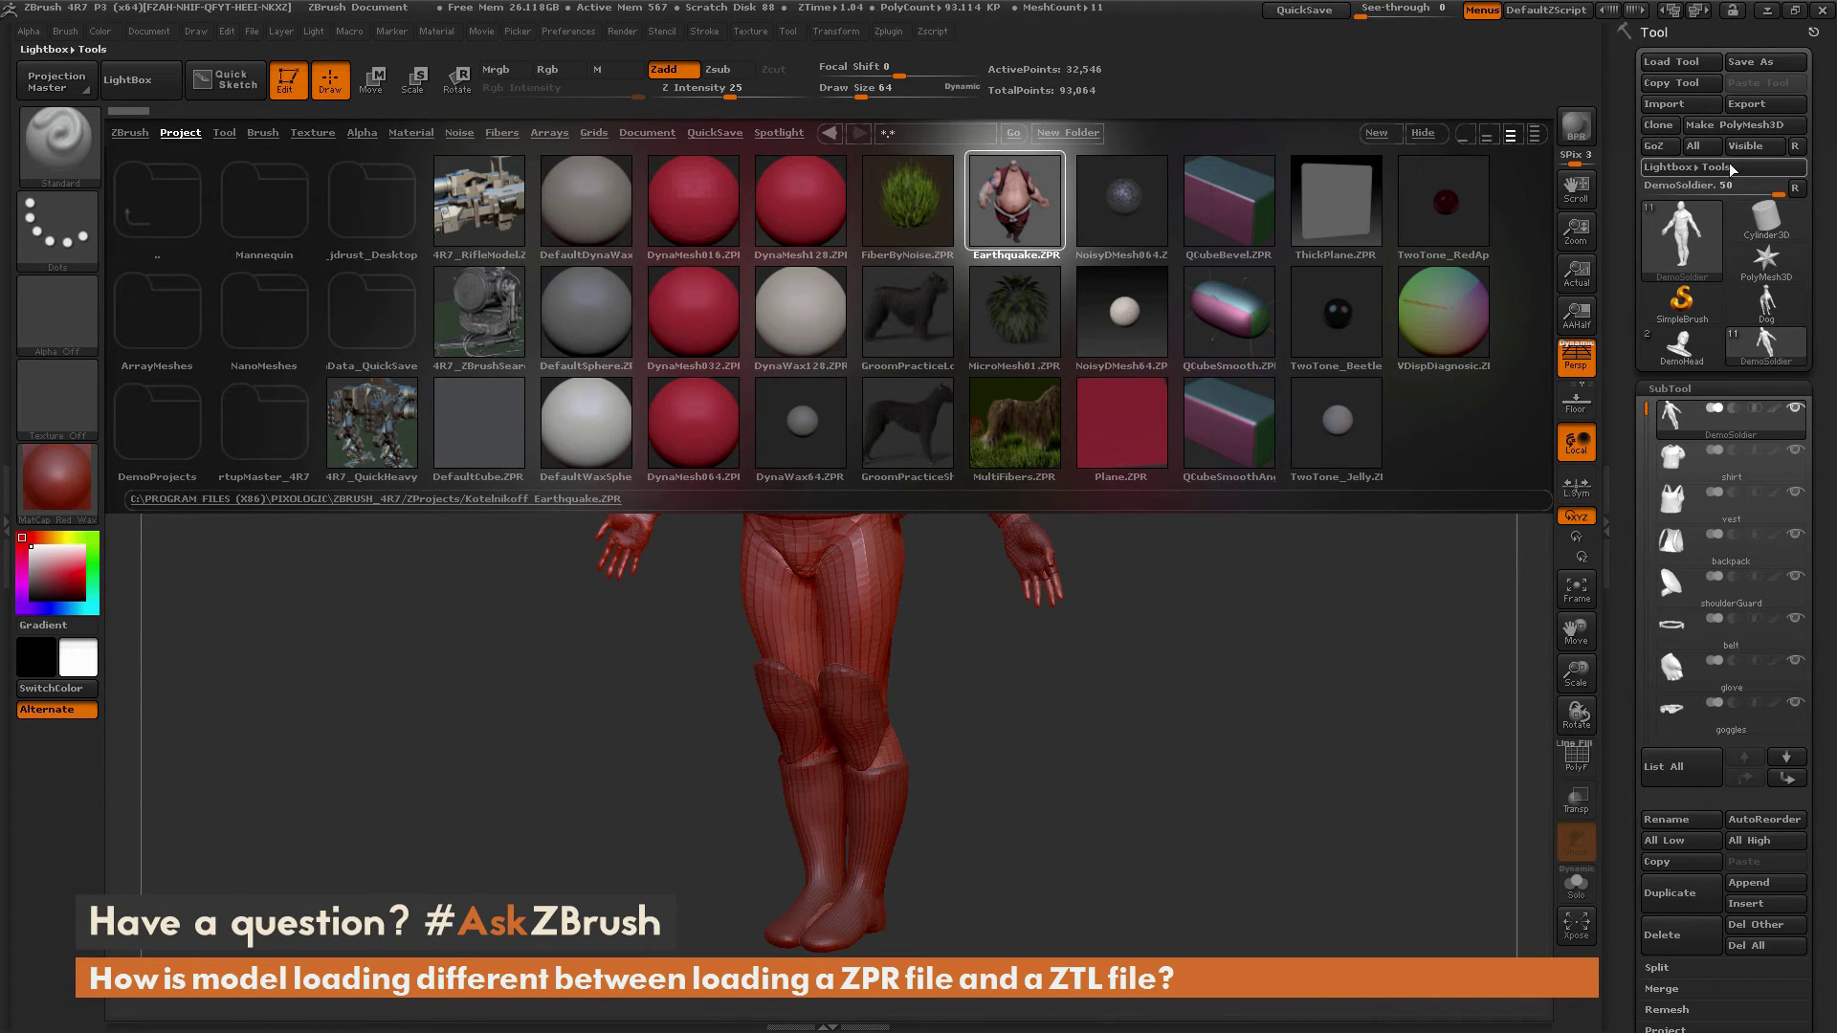
double_click(1024, 236)
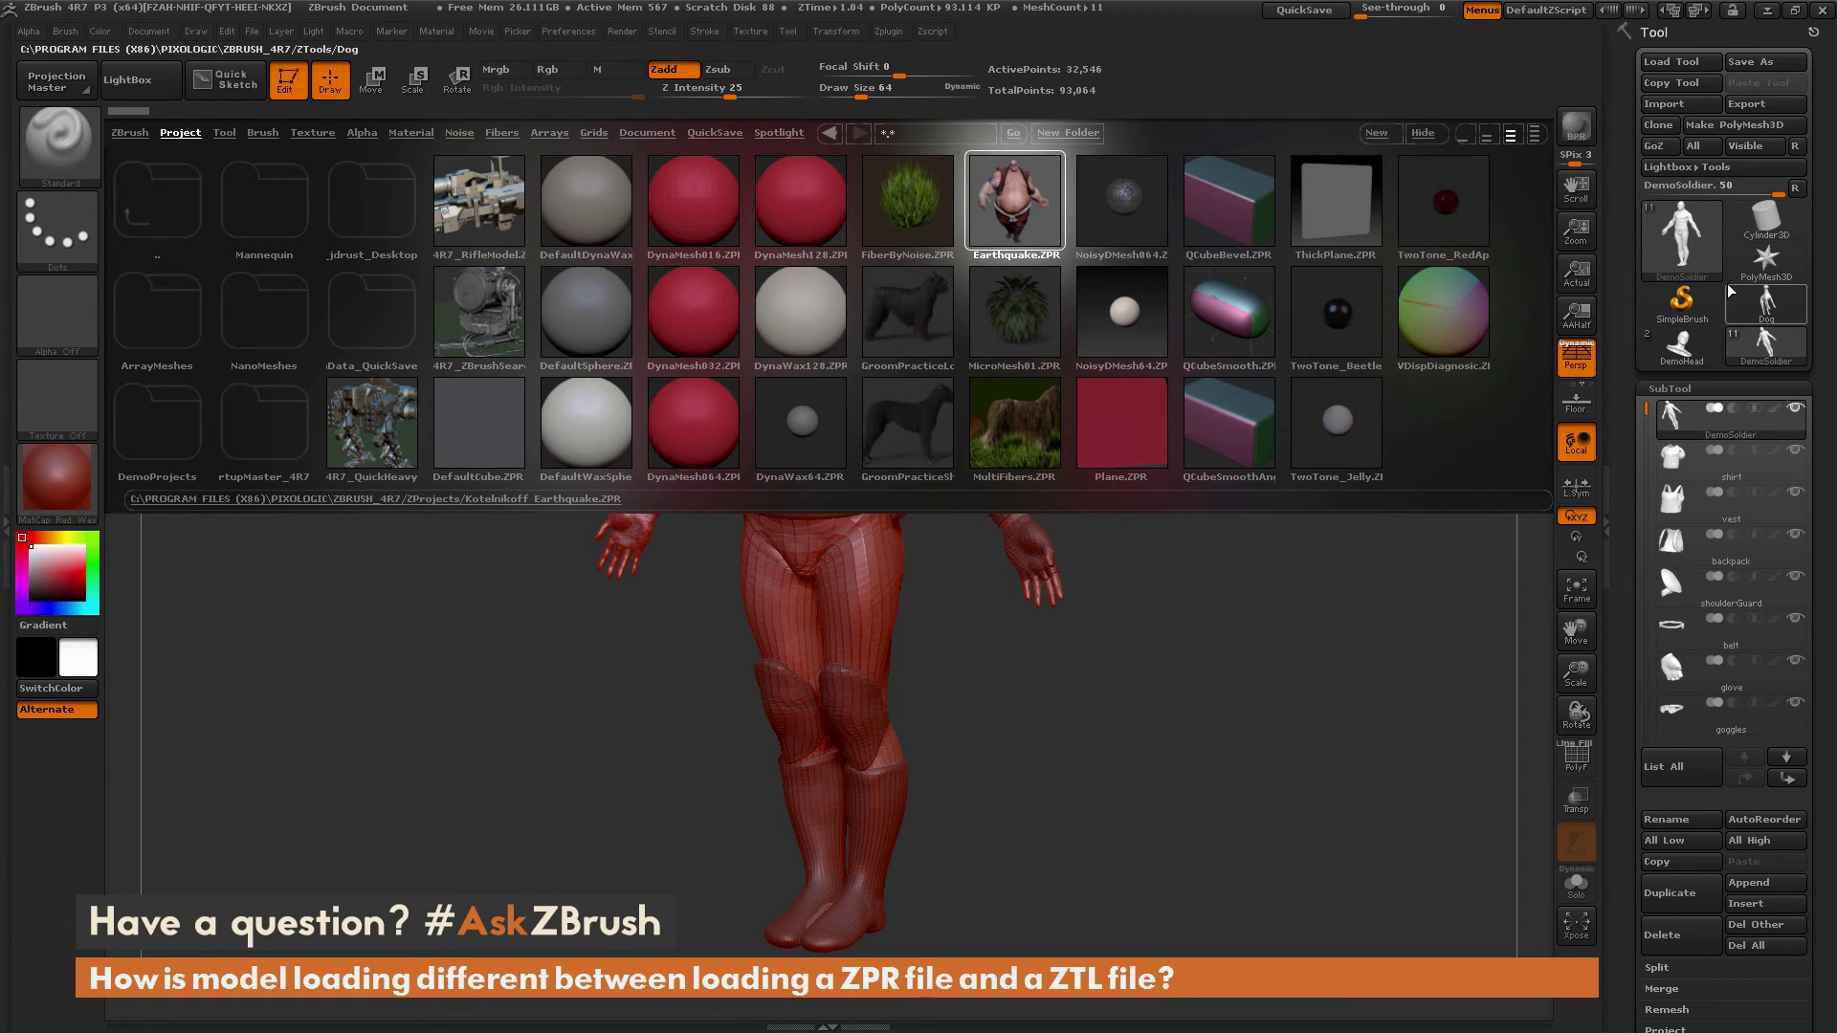
mouse_move(1730, 291)
left_click(1016, 199)
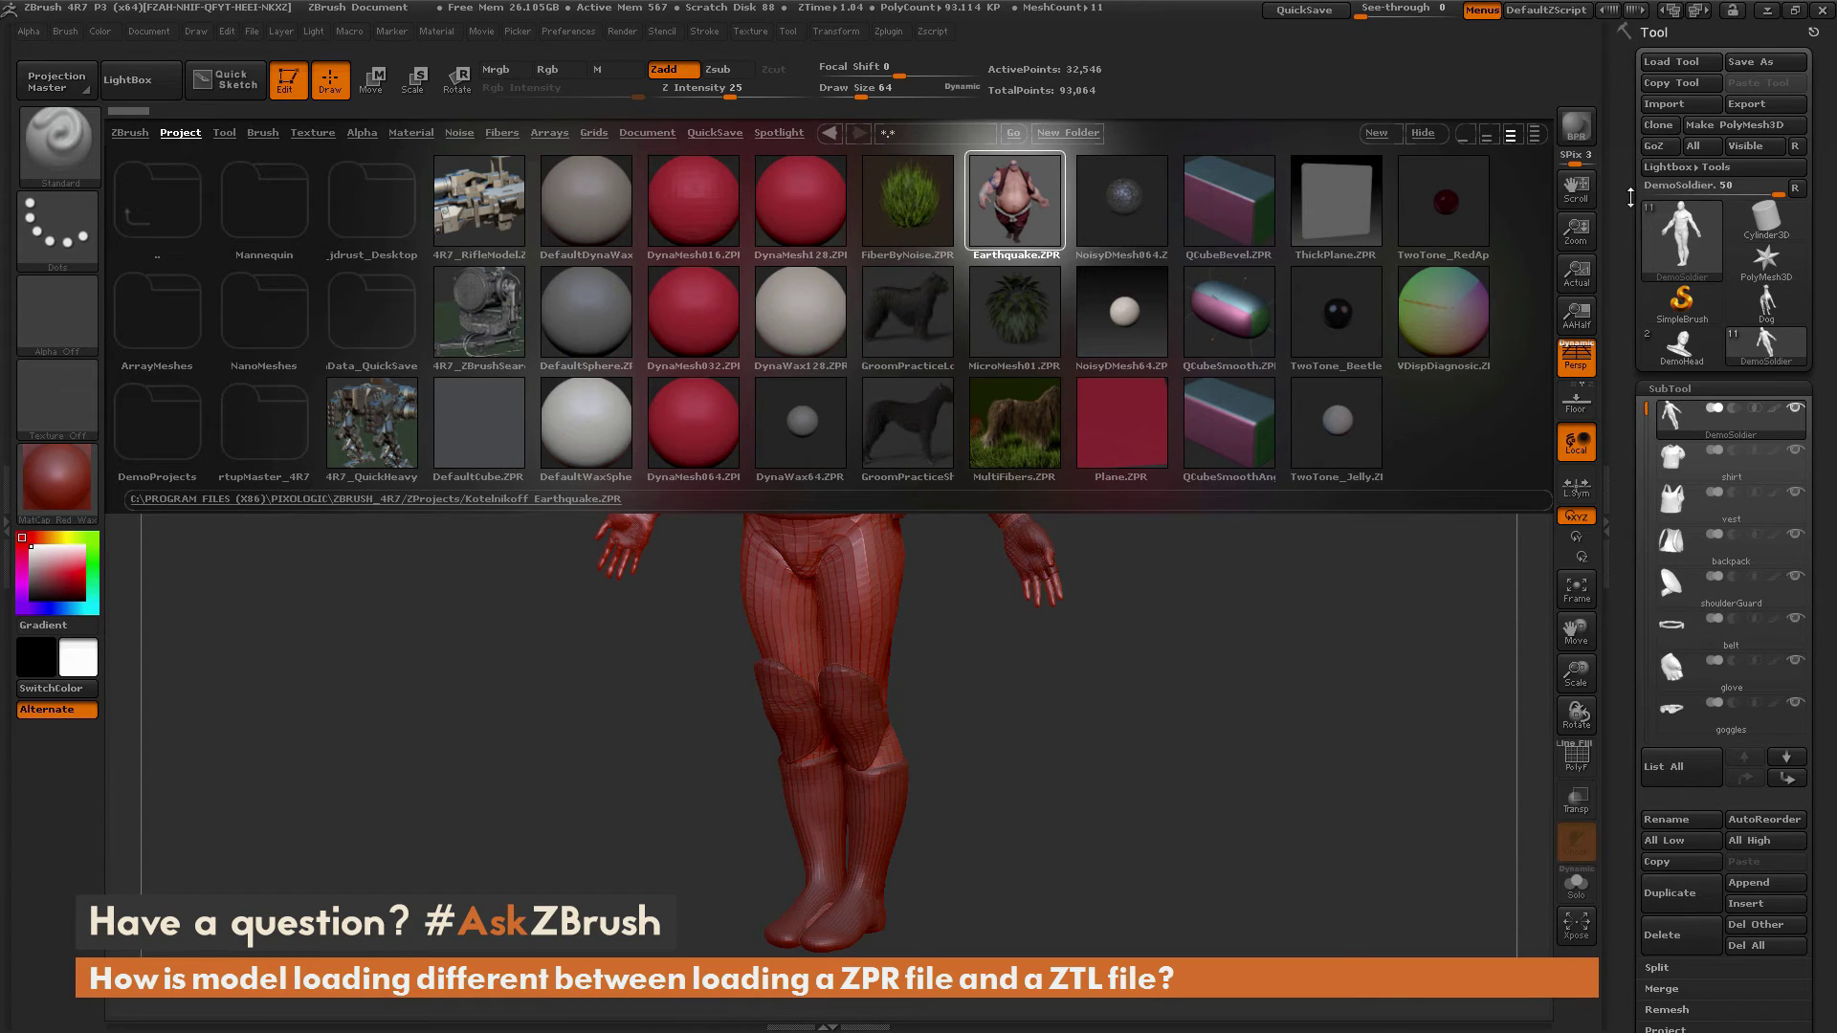
mouse_move(1694, 359)
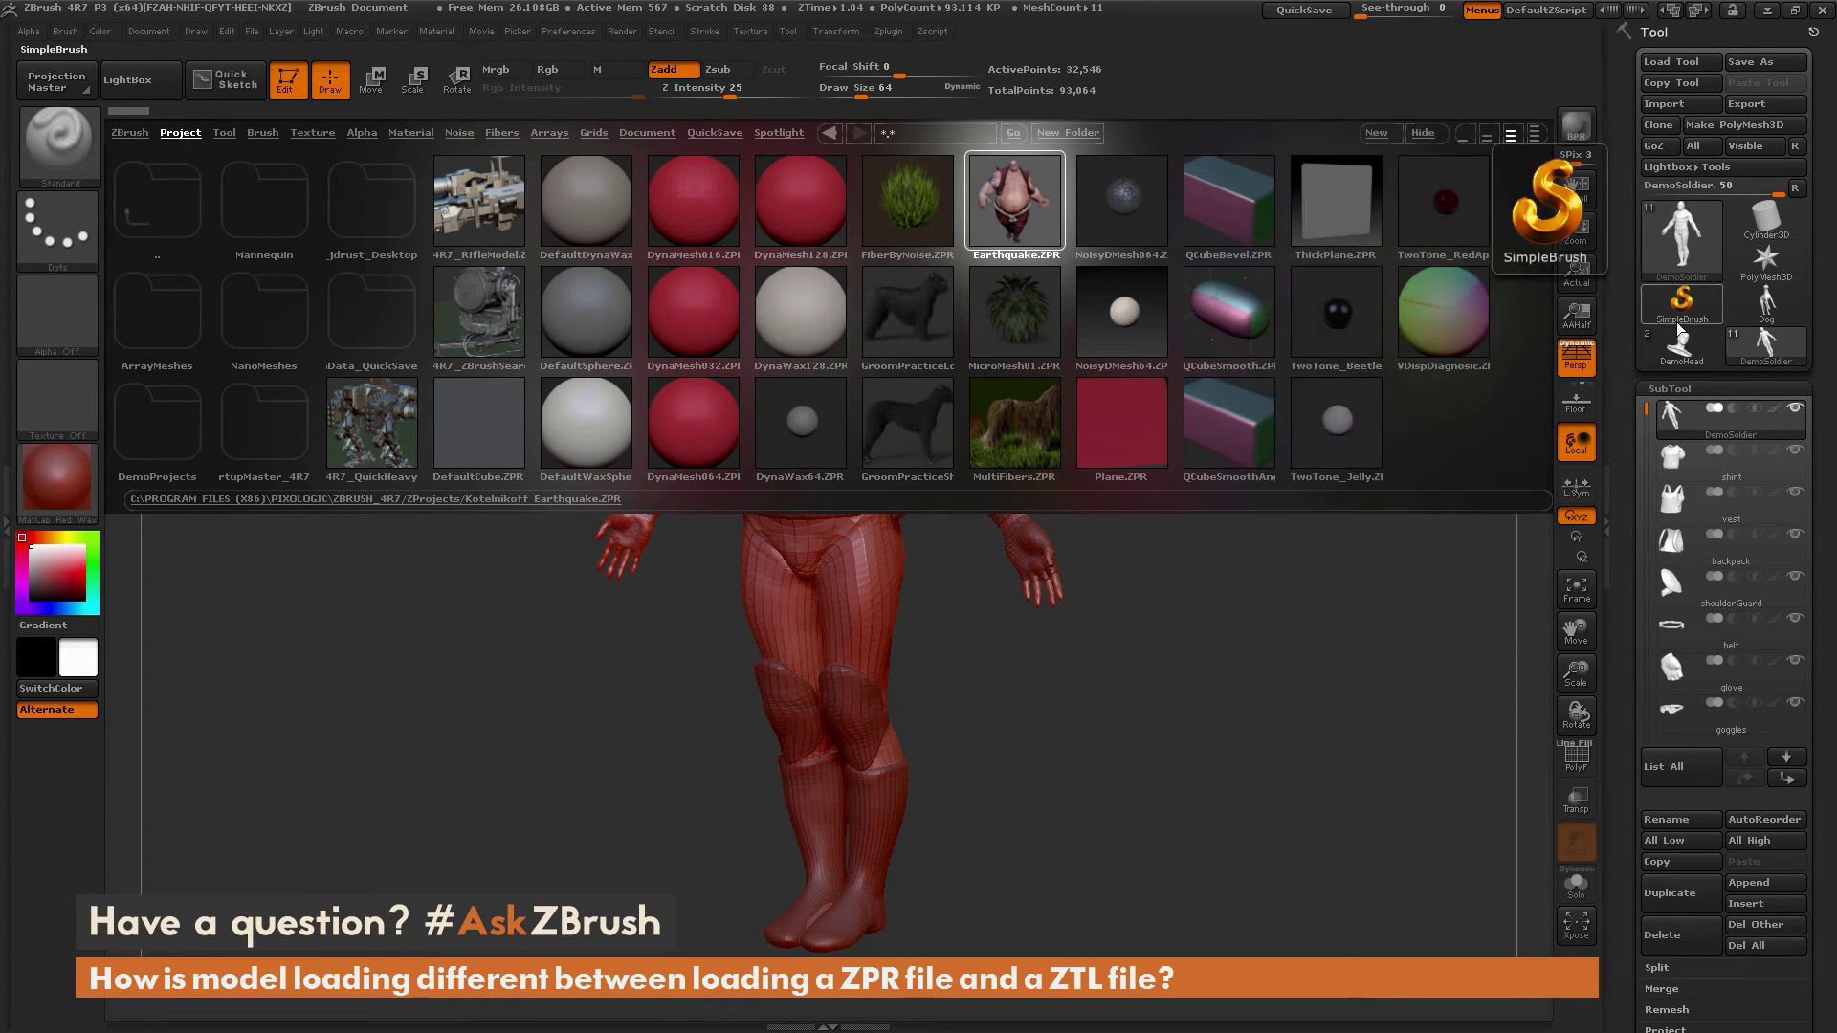
left_click(1016, 205)
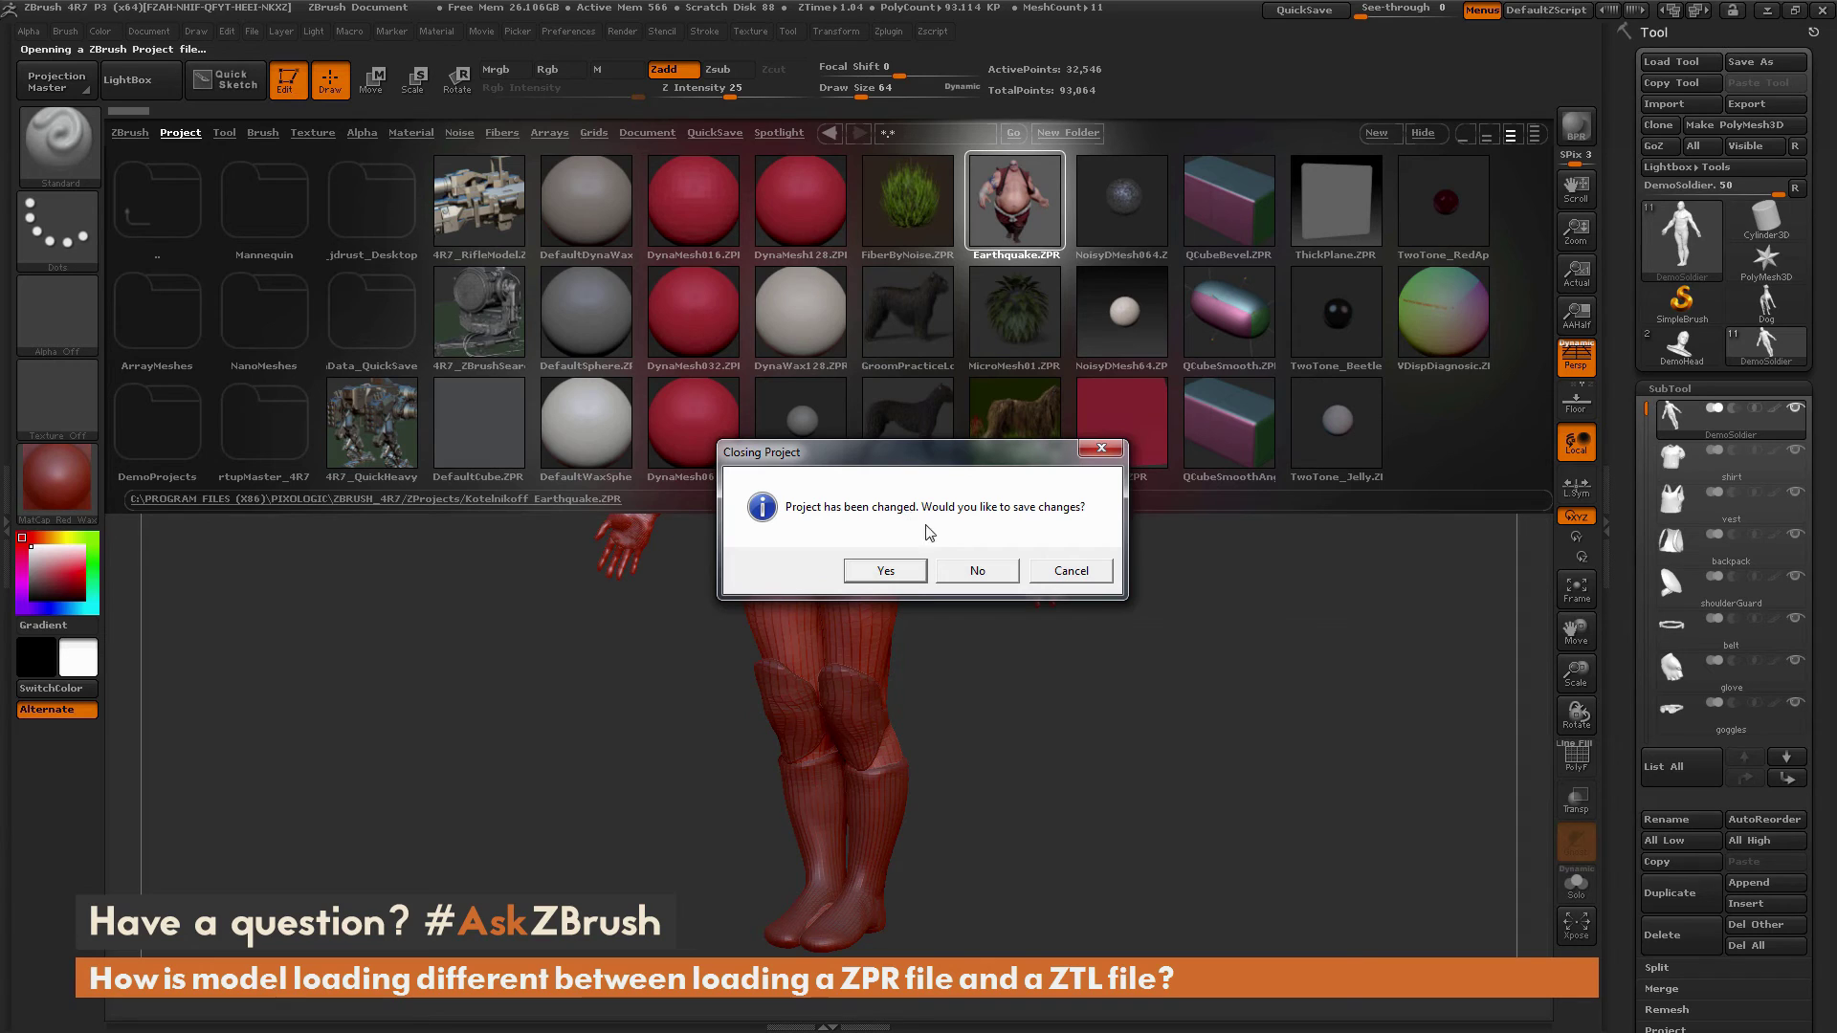
Step: Answer No to load Earthquake.ZPR without saving, then reopen LightBox
left_click(976, 571)
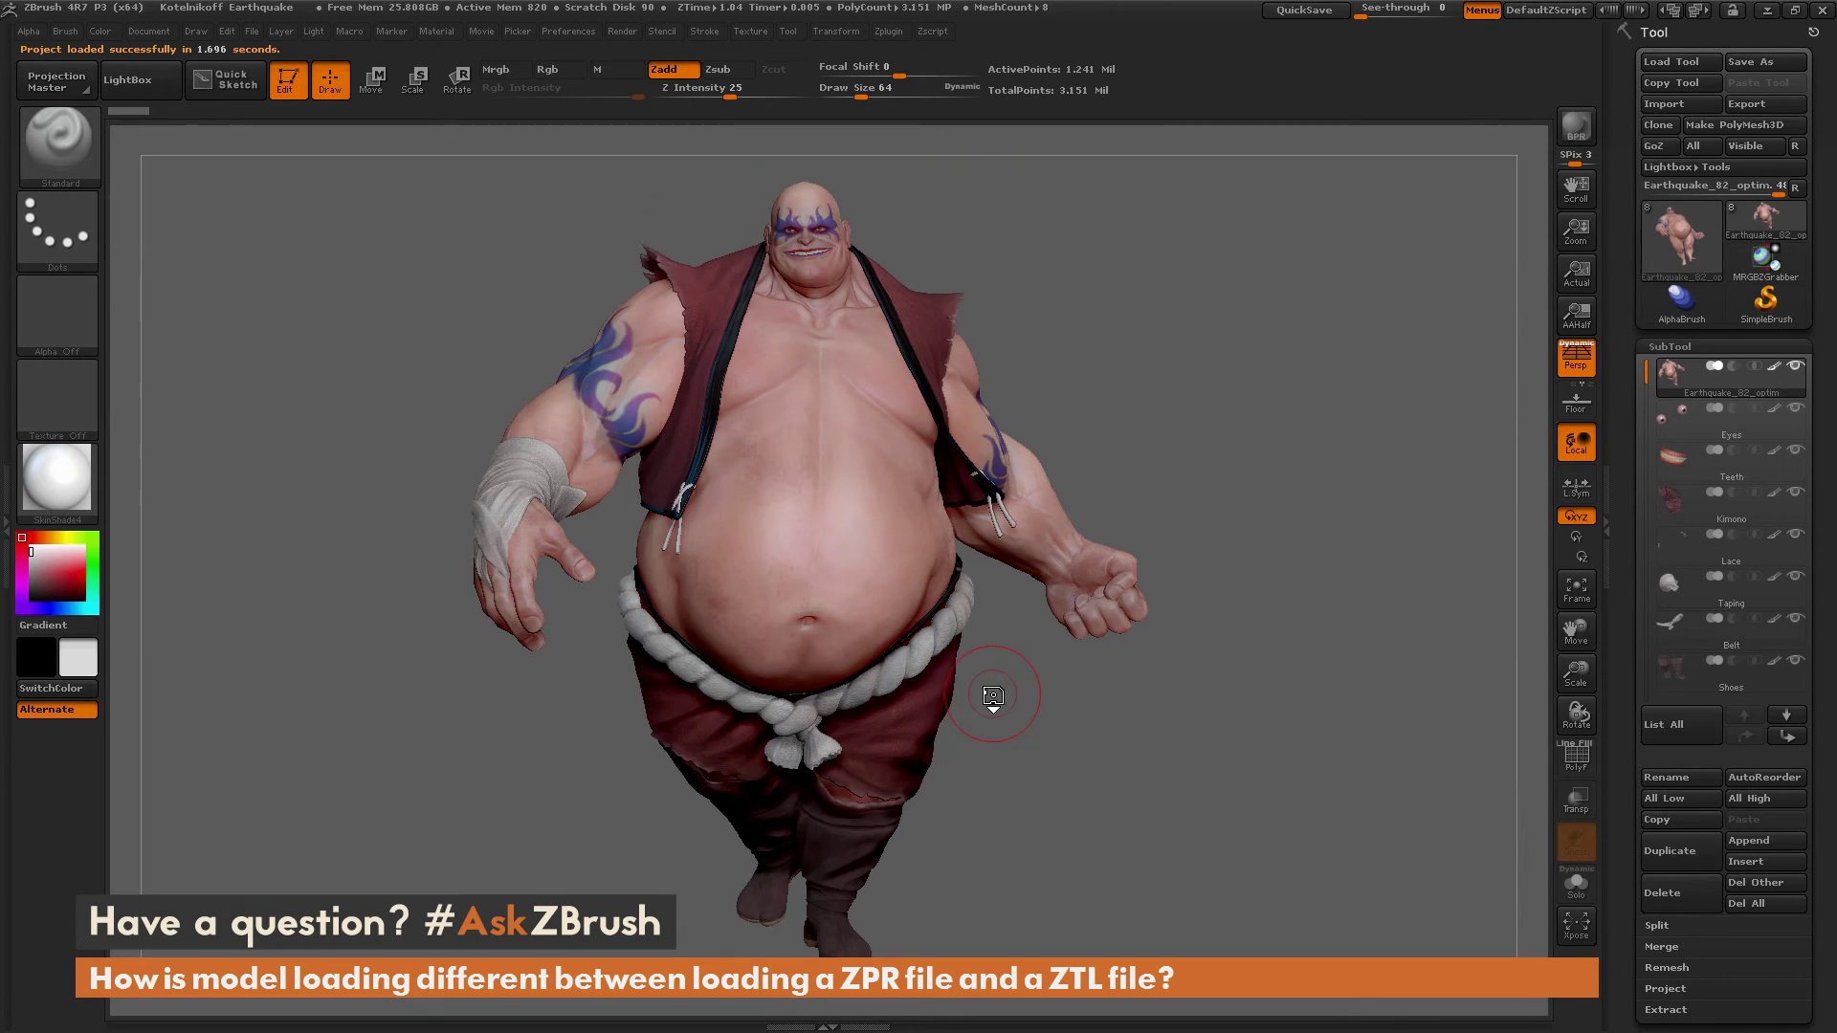
mouse_move(1765, 204)
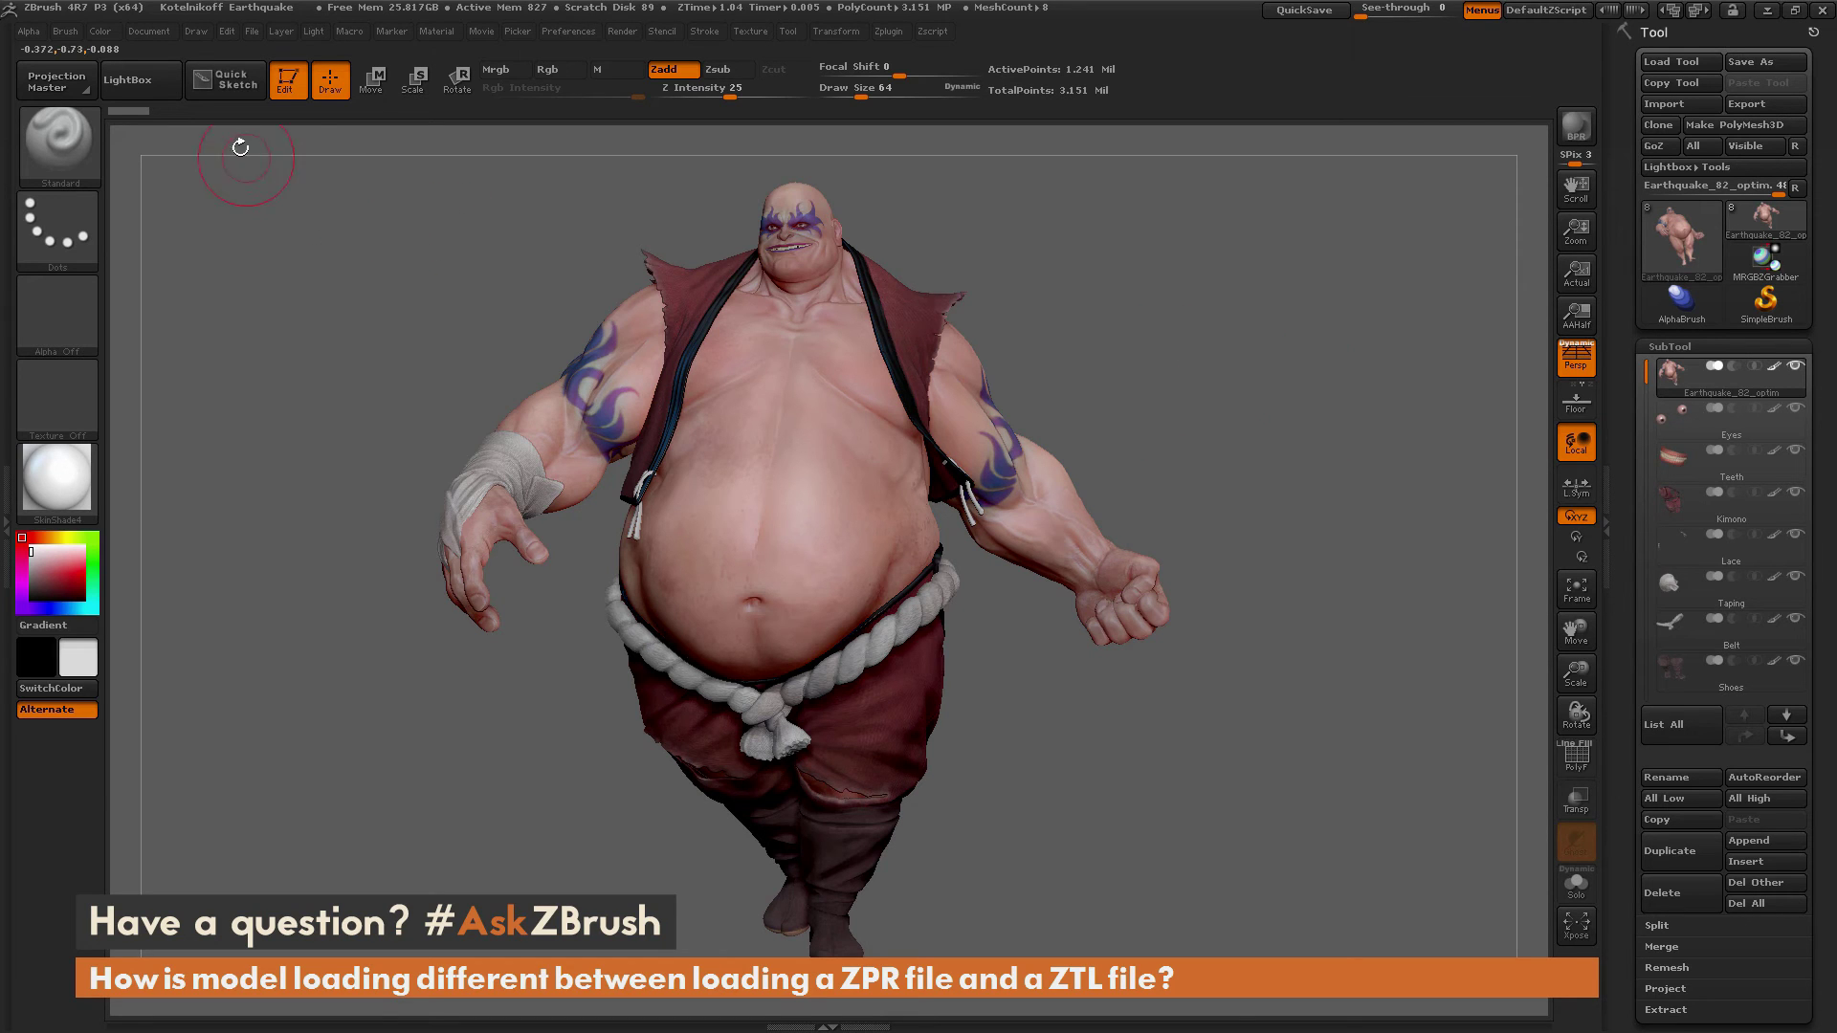
left_click(159, 83)
Step: Load DemoSoldier.ZTL from the Tool tab, reactivate Earthquake, and reopen LightBox on projects
left_click(221, 132)
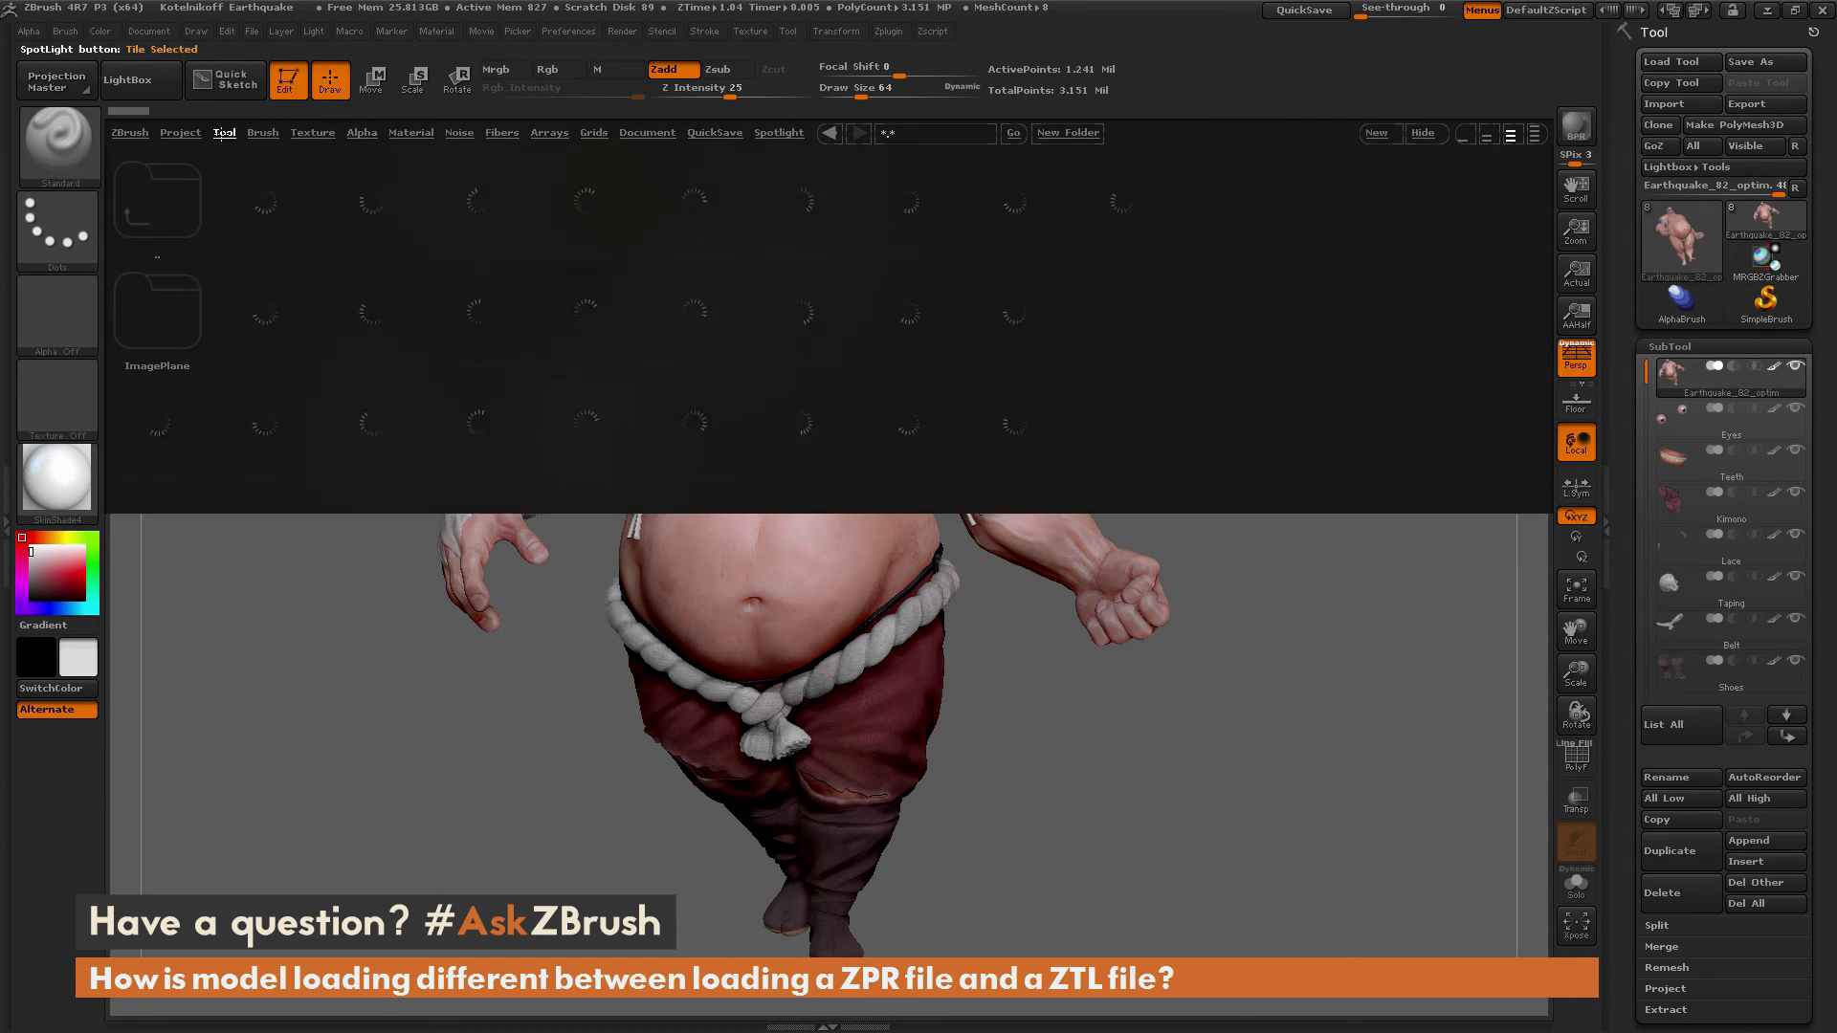
double_click(250, 222)
left_click(134, 80)
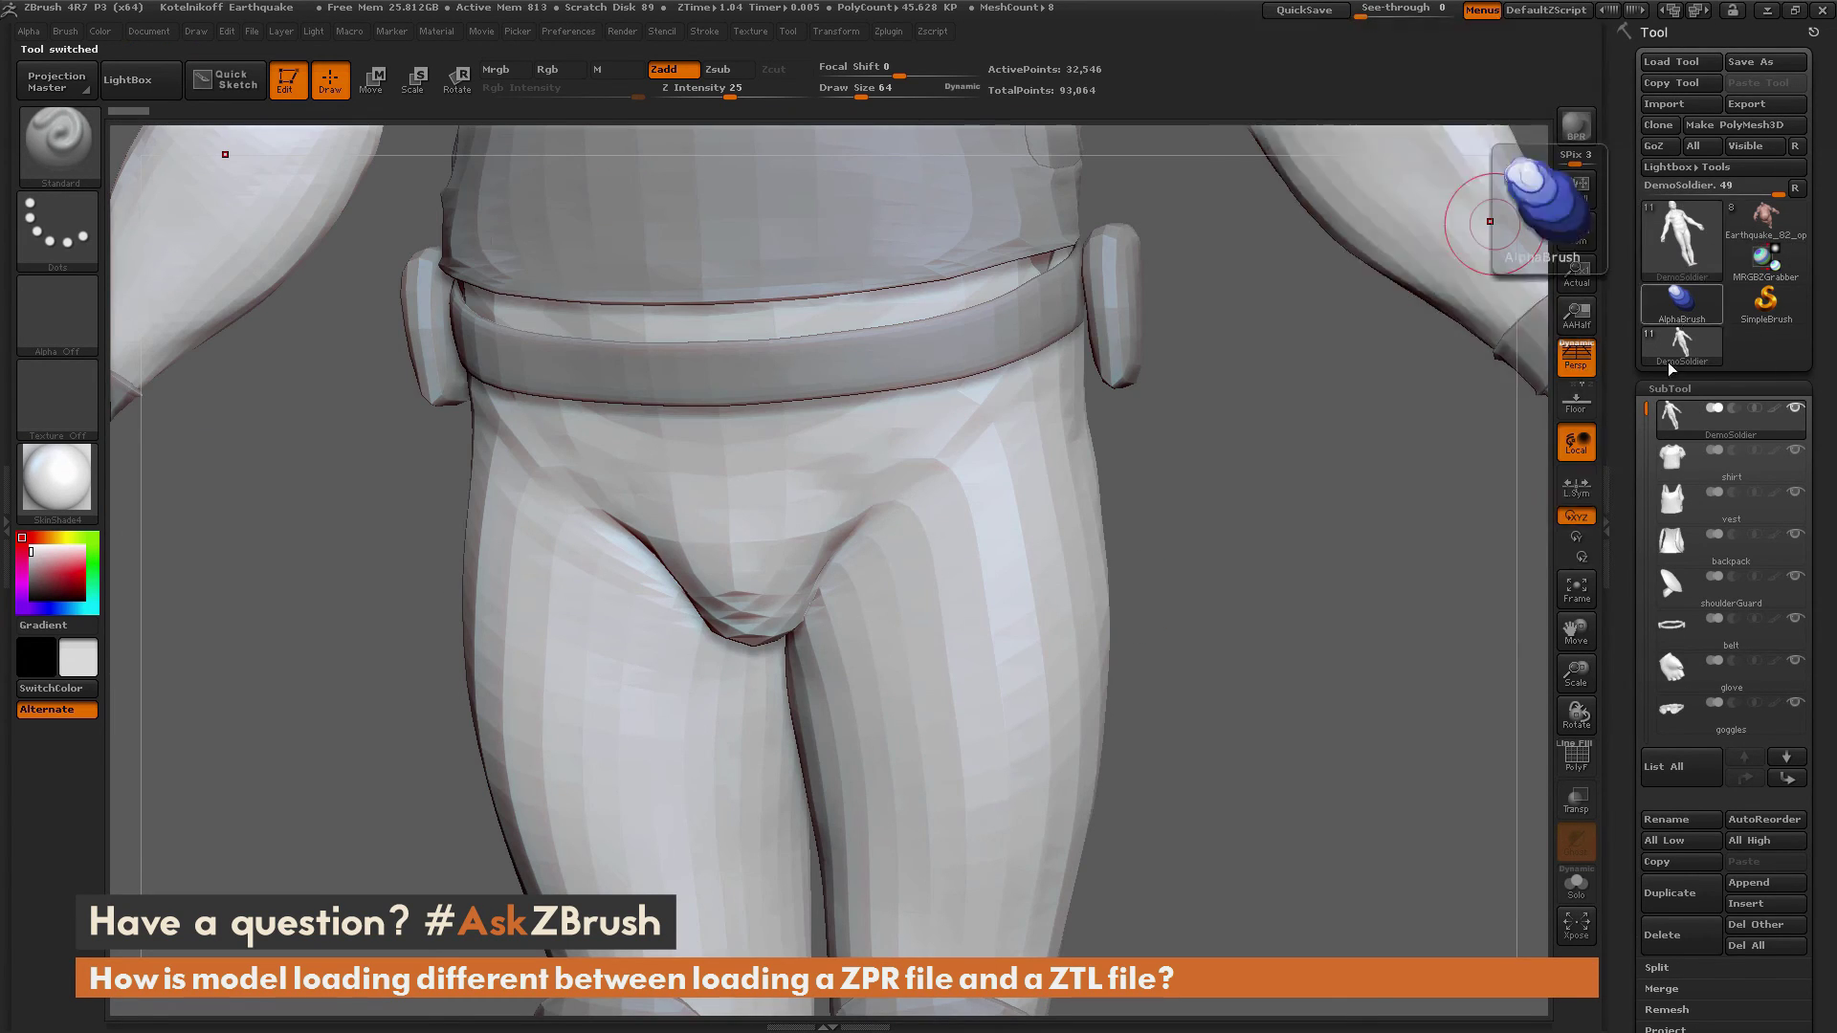
left_click(1757, 230)
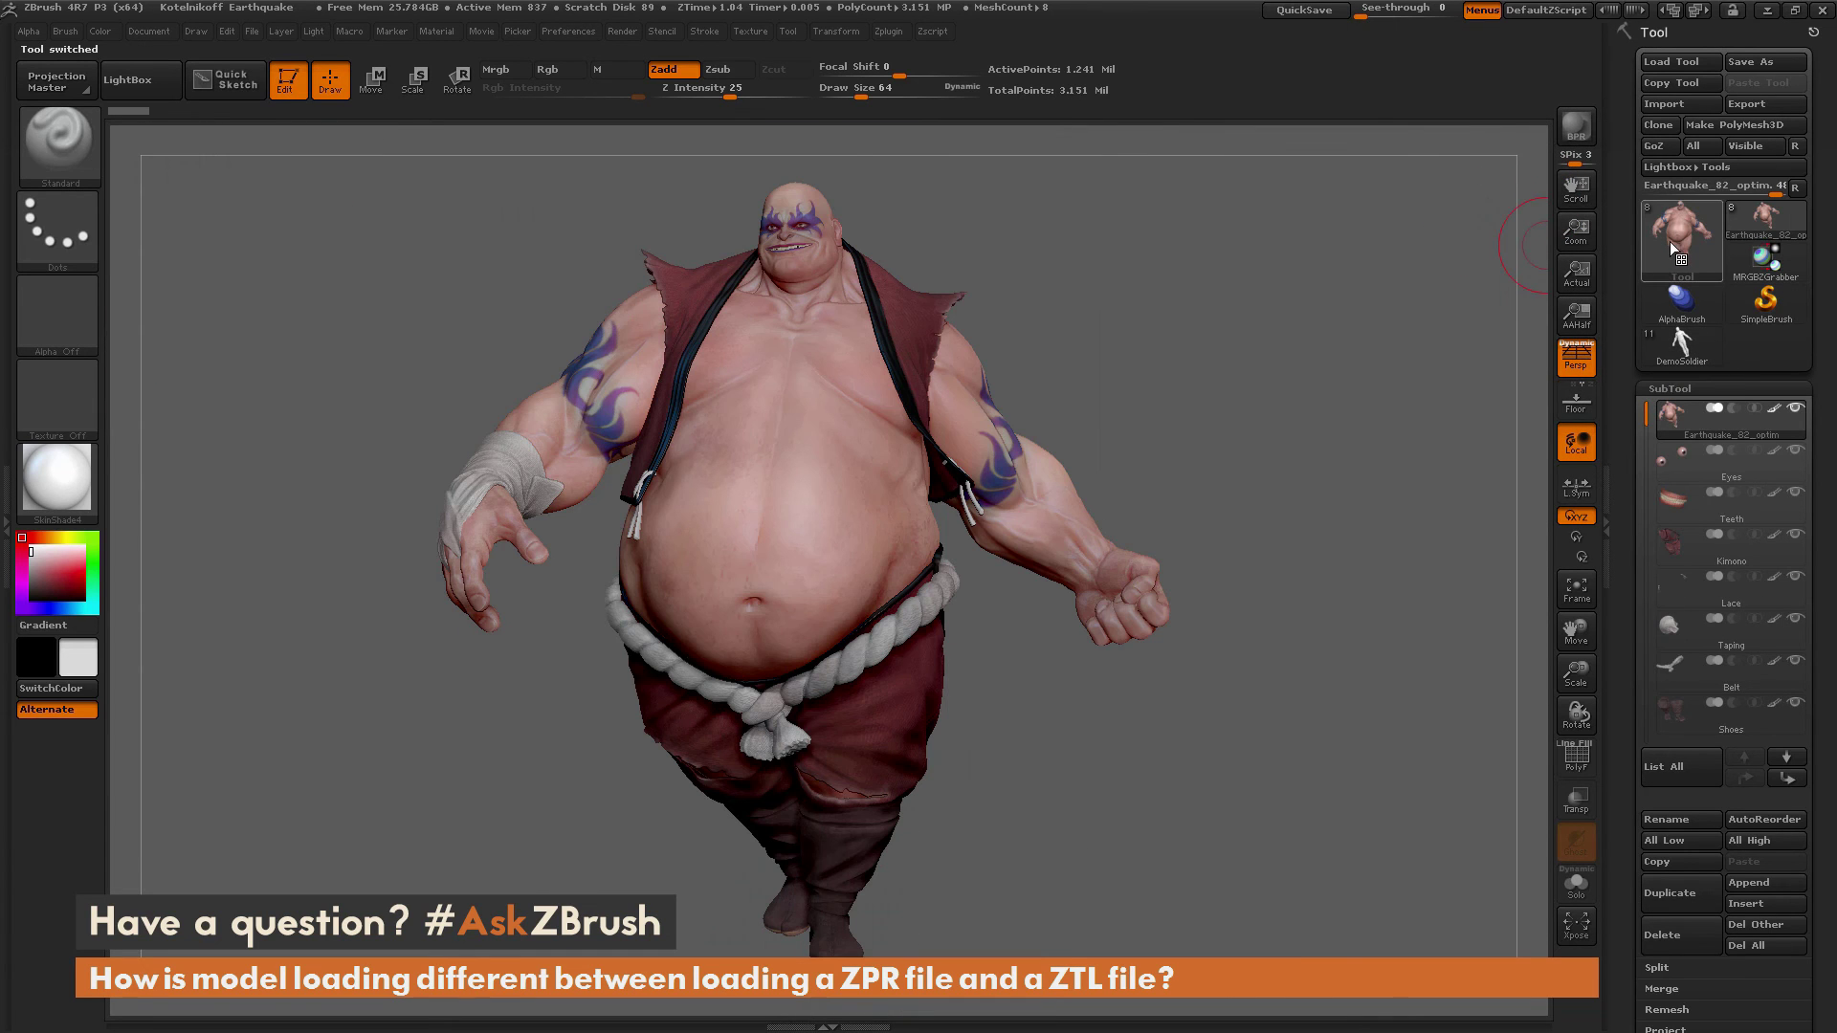
left_click(167, 82)
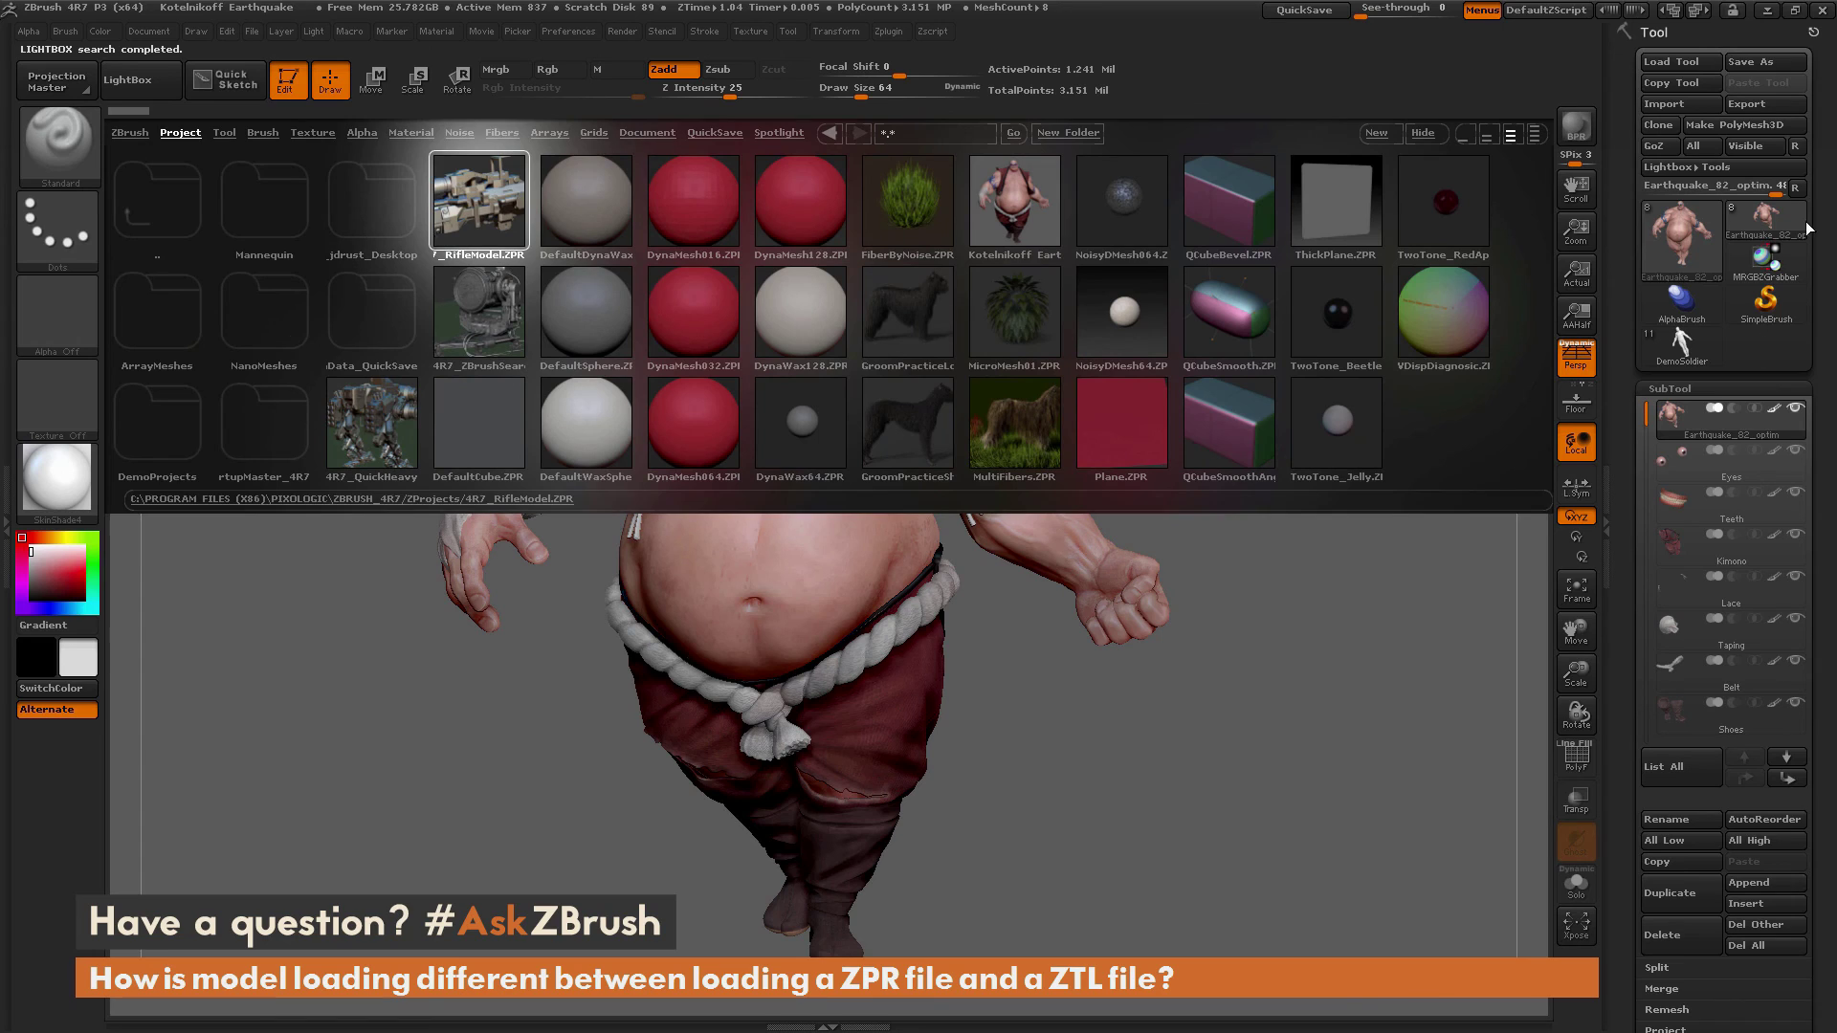
Step: Open 4R7_RifleModel.ZPR, discarding Earthquake's changes, and rotate the rifle slightly
double_click(494, 215)
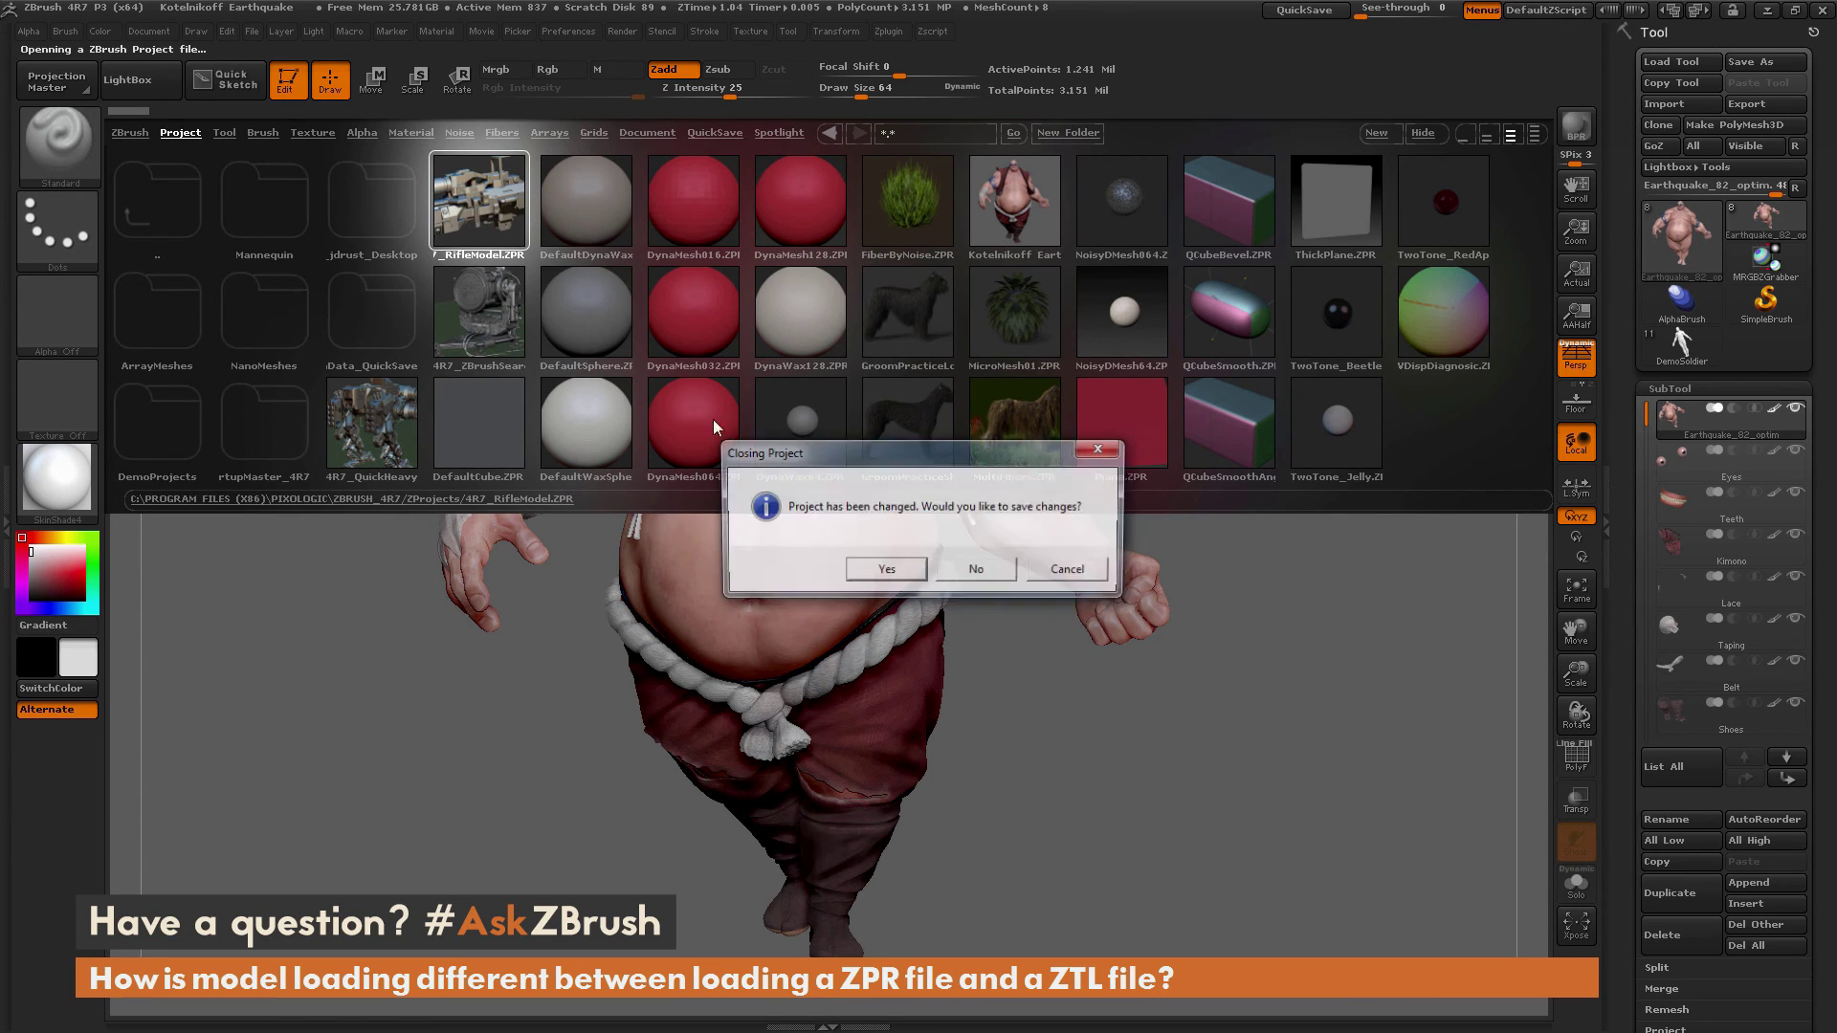
left_click(986, 571)
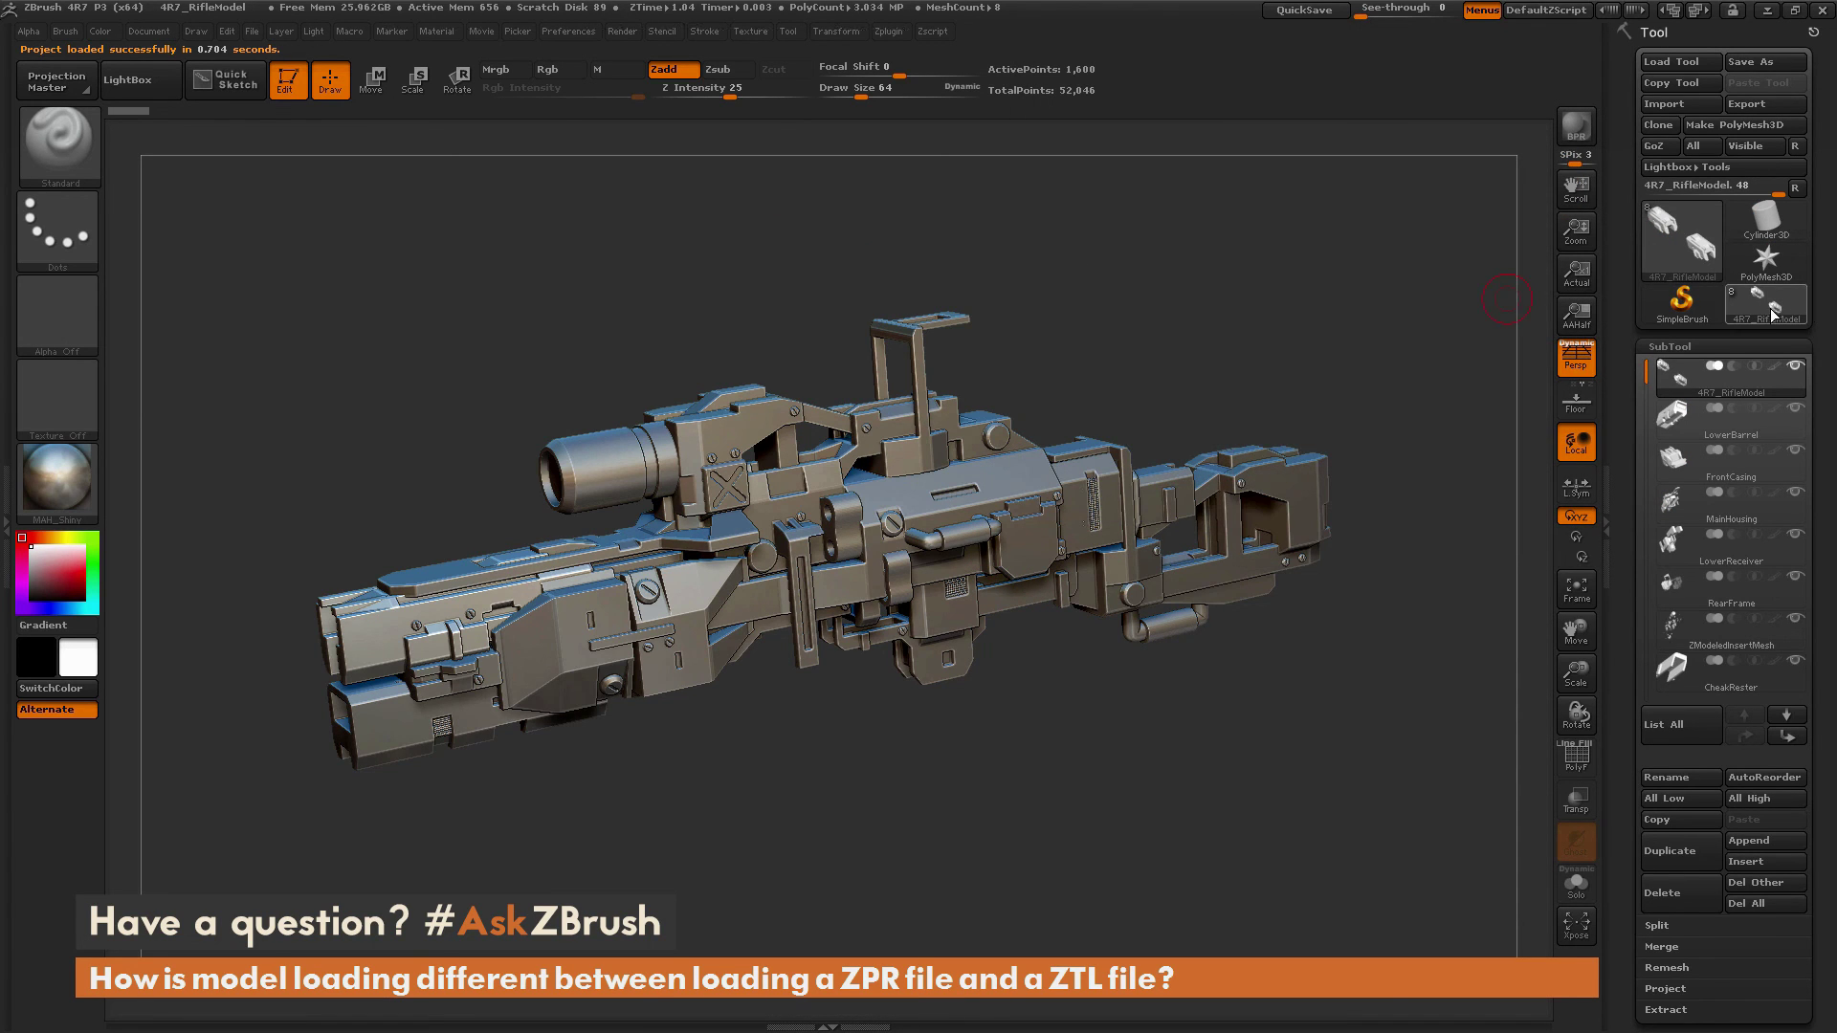
mouse_move(1772, 314)
mouse_move(1363, 283)
left_mouse_down()
mouse_move(1372, 323)
mouse_move(1364, 251)
mouse_move(1369, 288)
left_mouse_up()
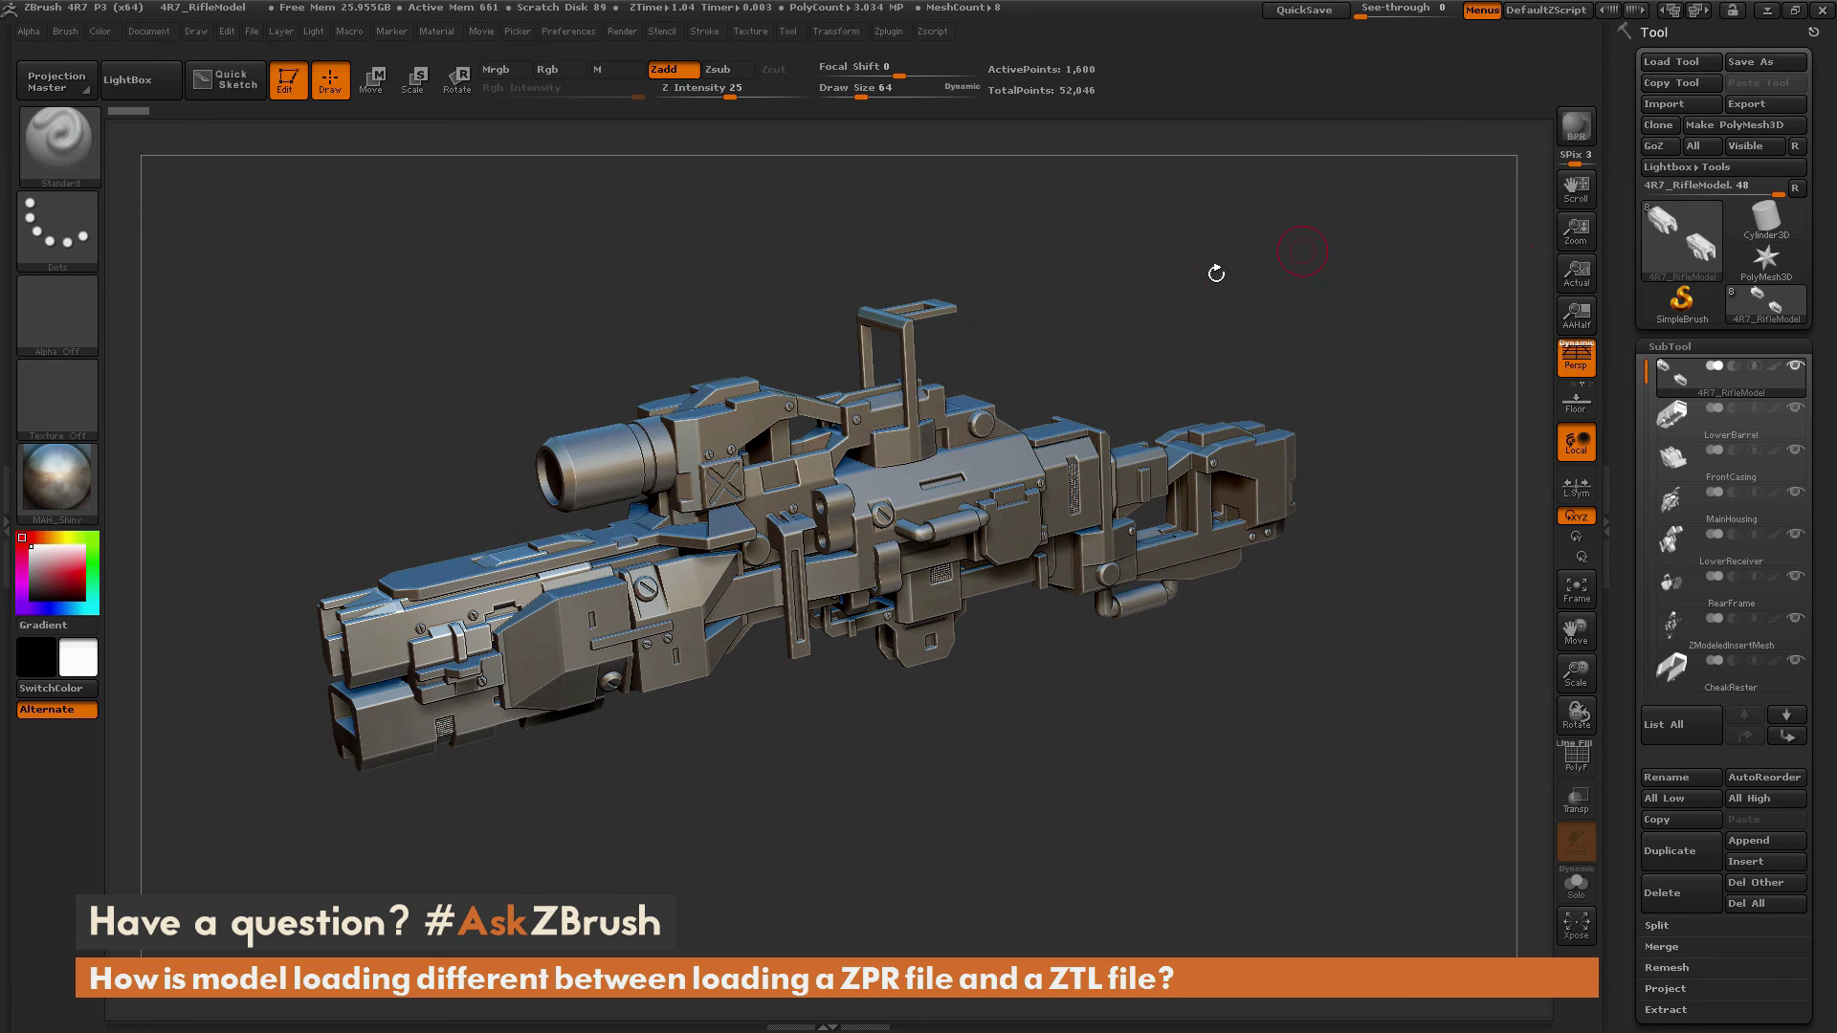